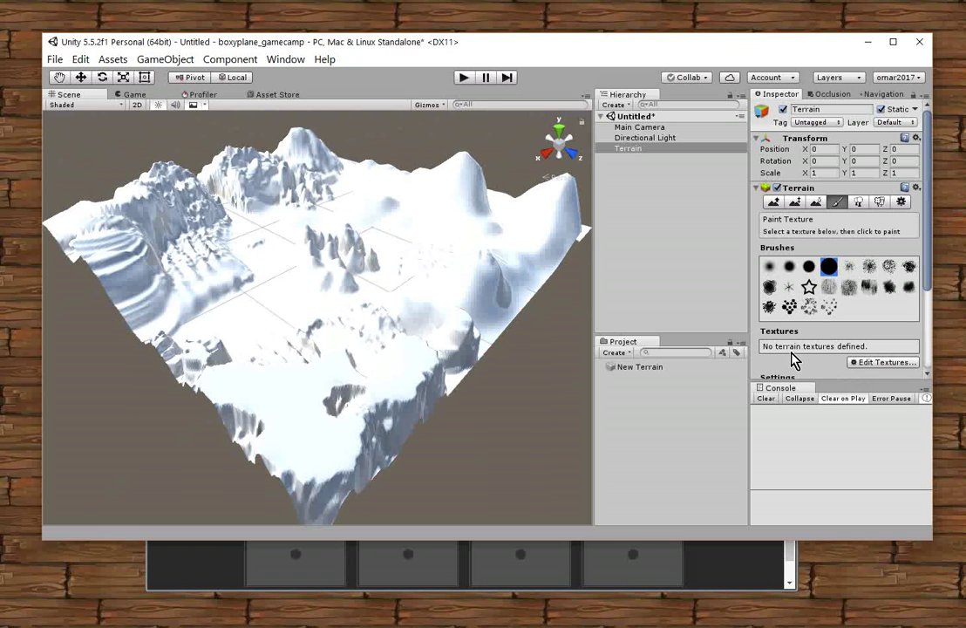
# Examine which textures are available as the albedo of a new terrain texture, and close the dialogs without adding one.
pyautogui.click(867, 365)
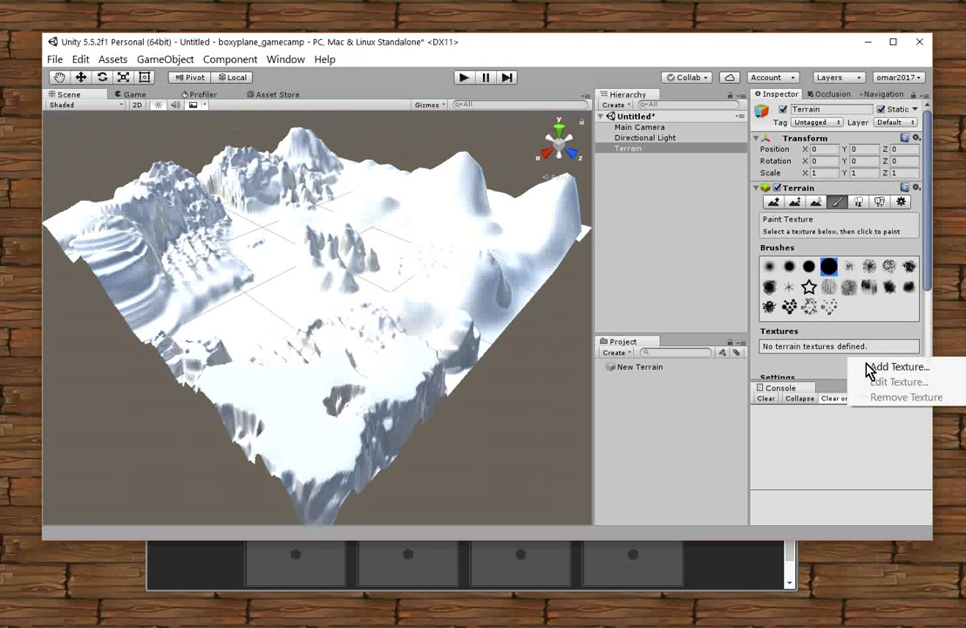
pyautogui.click(876, 368)
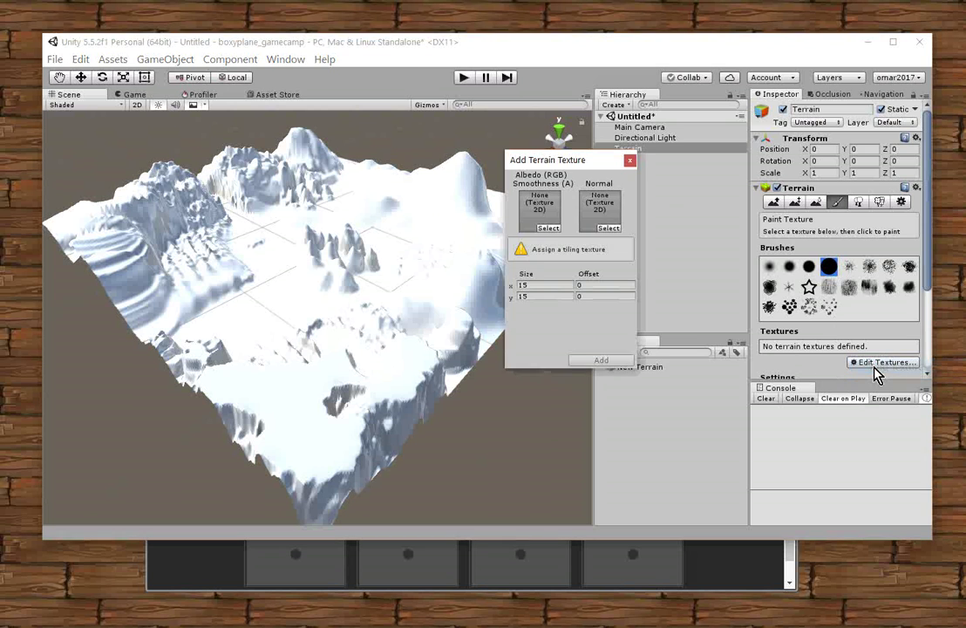
pyautogui.click(548, 236)
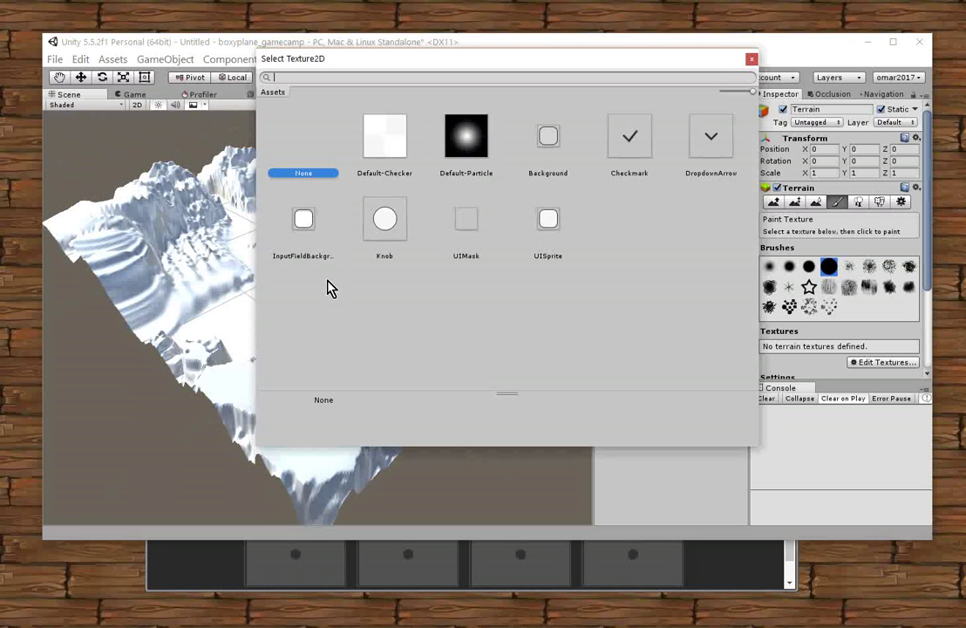
pyautogui.click(750, 59)
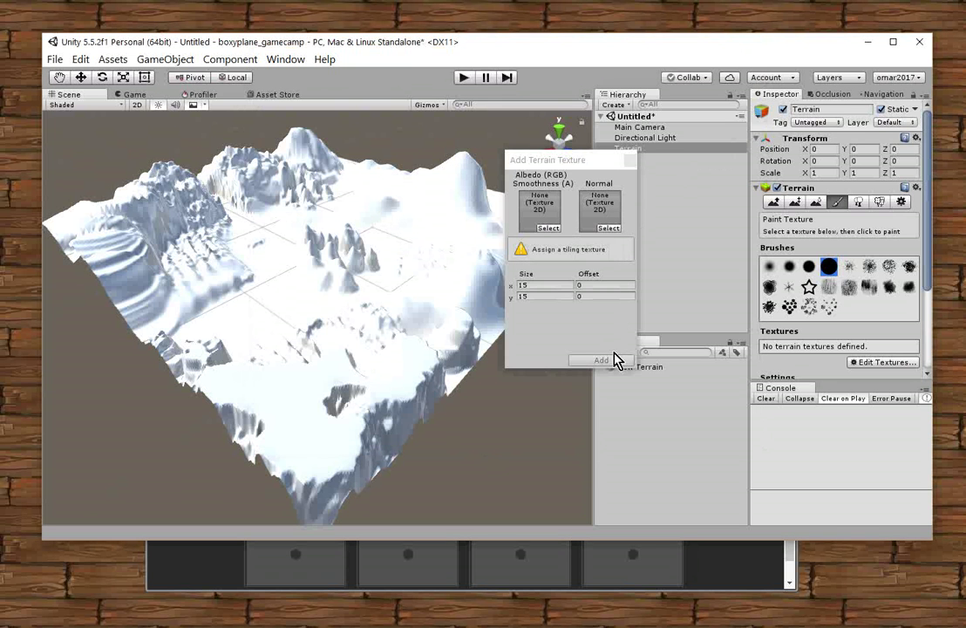
pyautogui.click(629, 160)
pyautogui.click(631, 163)
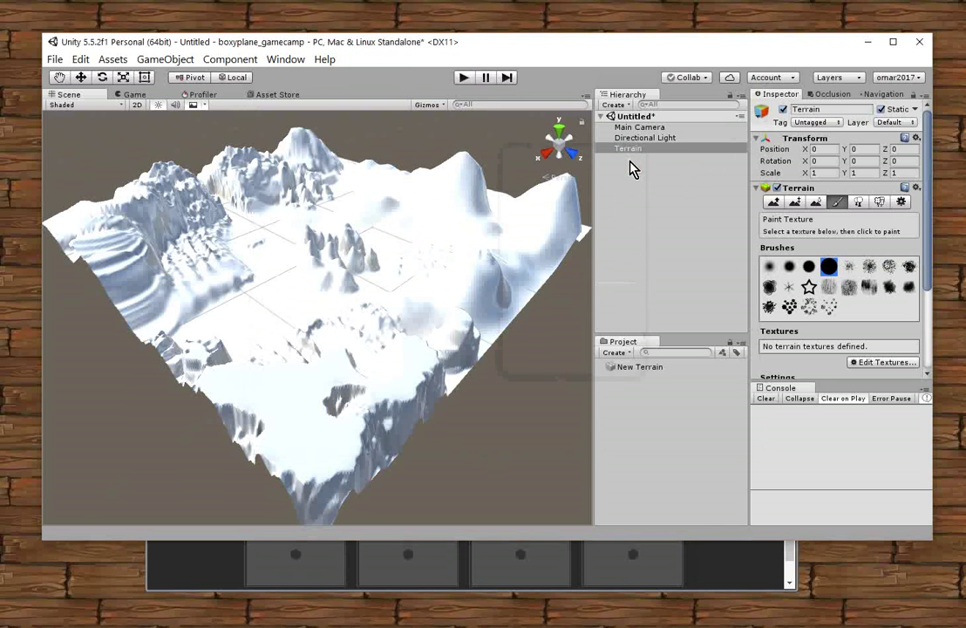
# Switch to Chrome and search Google Images for "grass texture".
pyautogui.click(739, 569)
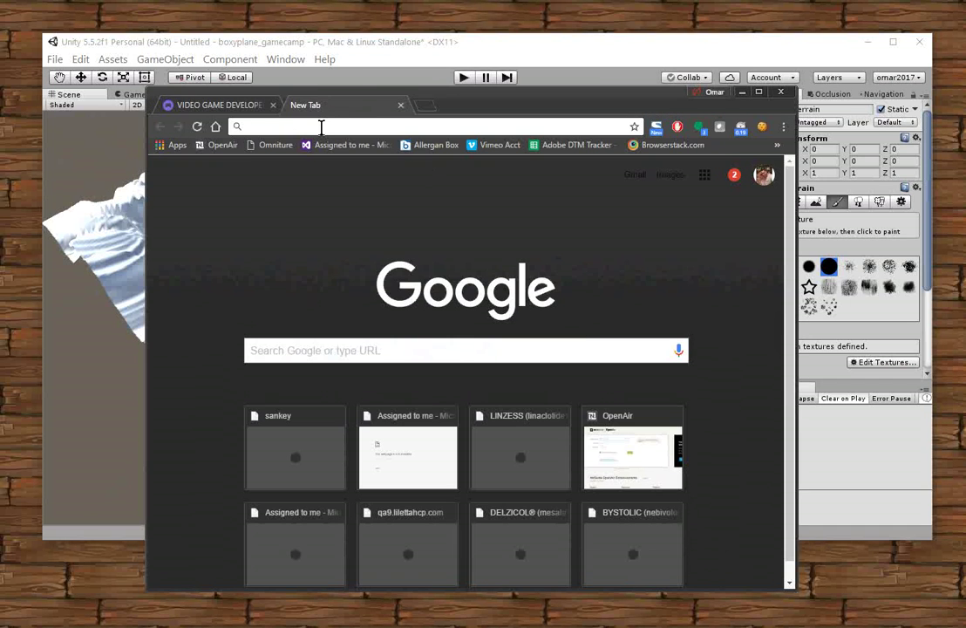
pyautogui.click(321, 128)
pyautogui.write('grass')
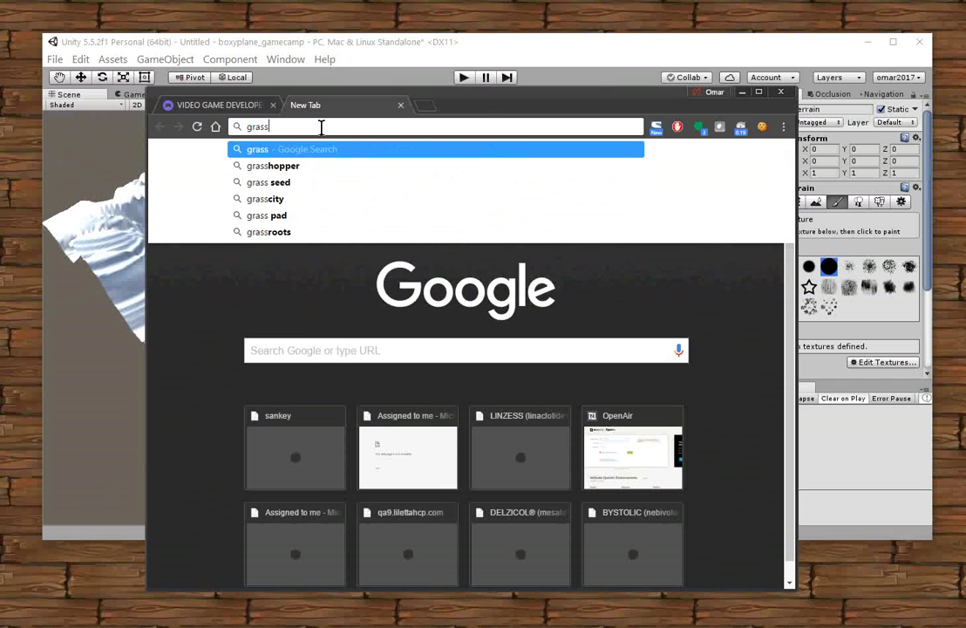
pyautogui.write(' text')
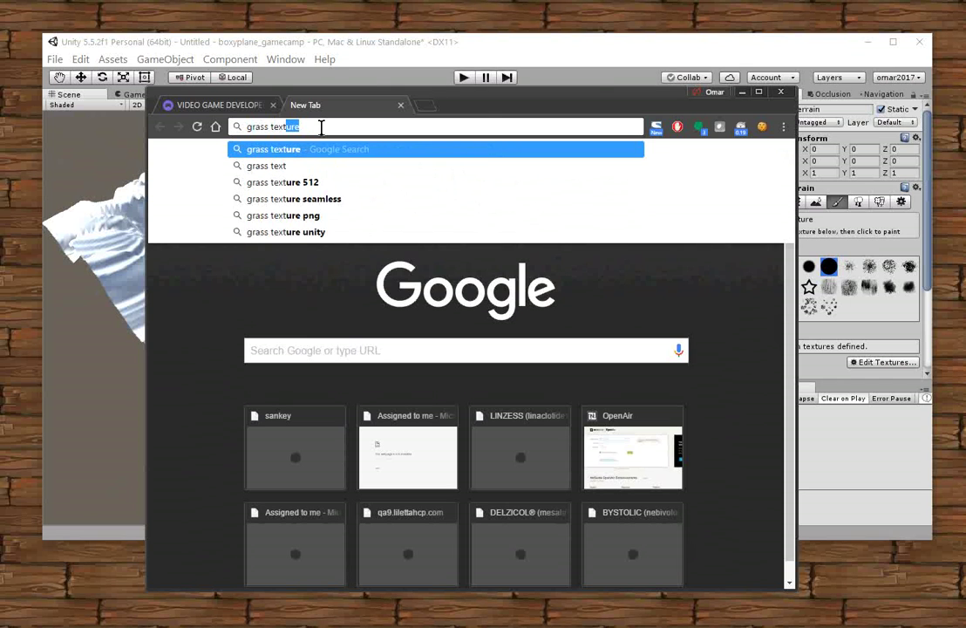
pyautogui.write('ure')
pyautogui.press('Return')
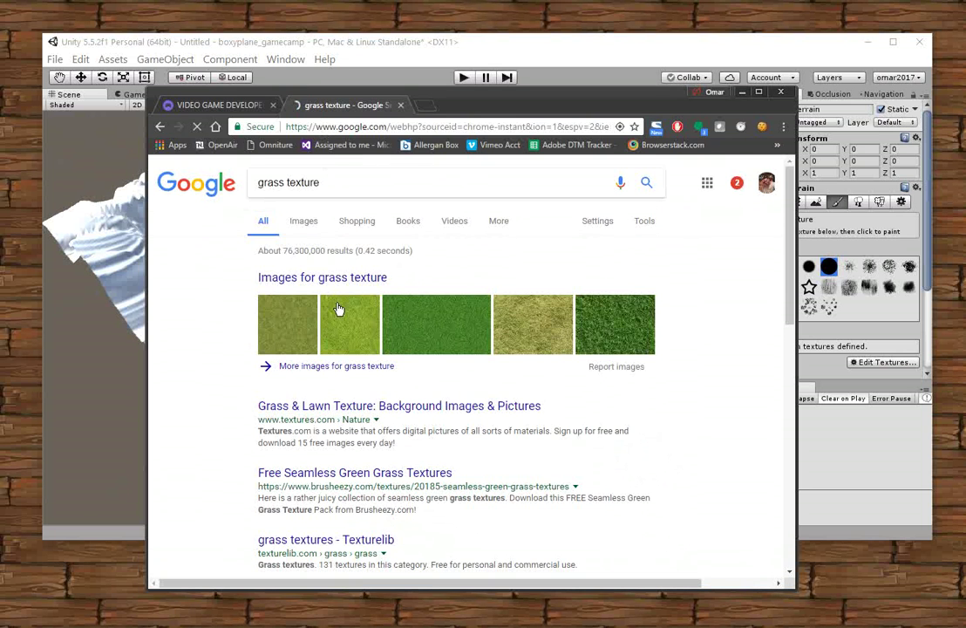
pyautogui.click(302, 229)
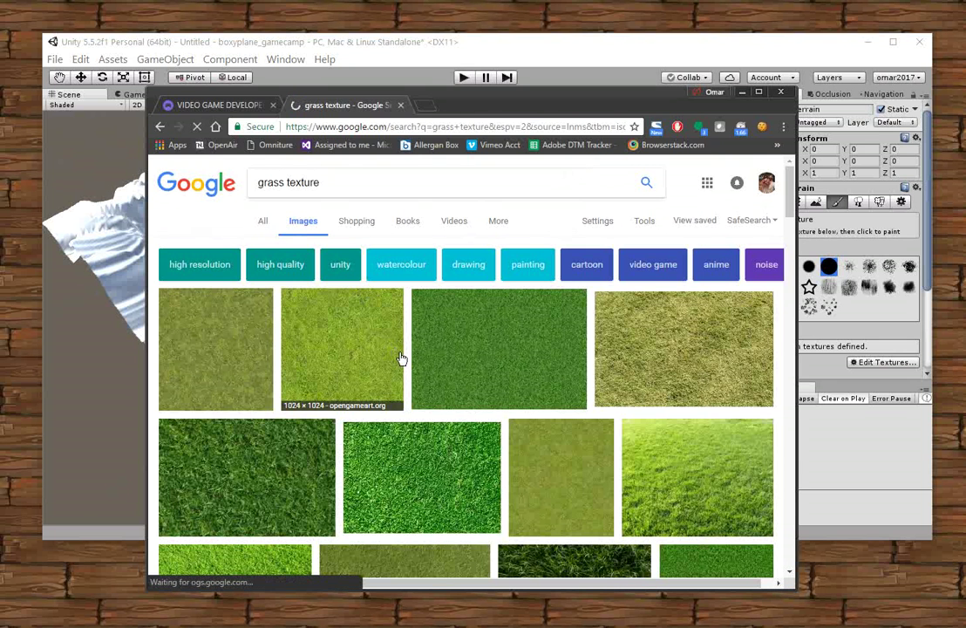
# Look over the grass images and refine the image search to "grass texture 512".
pyautogui.scroll(-3, 399, 341)
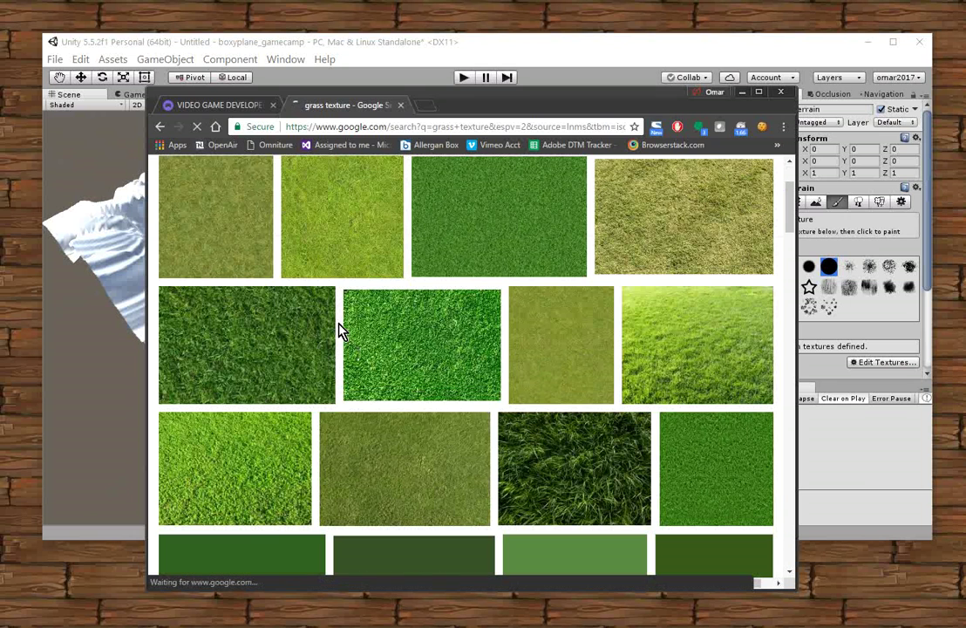
pyautogui.scroll(3, 636, 392)
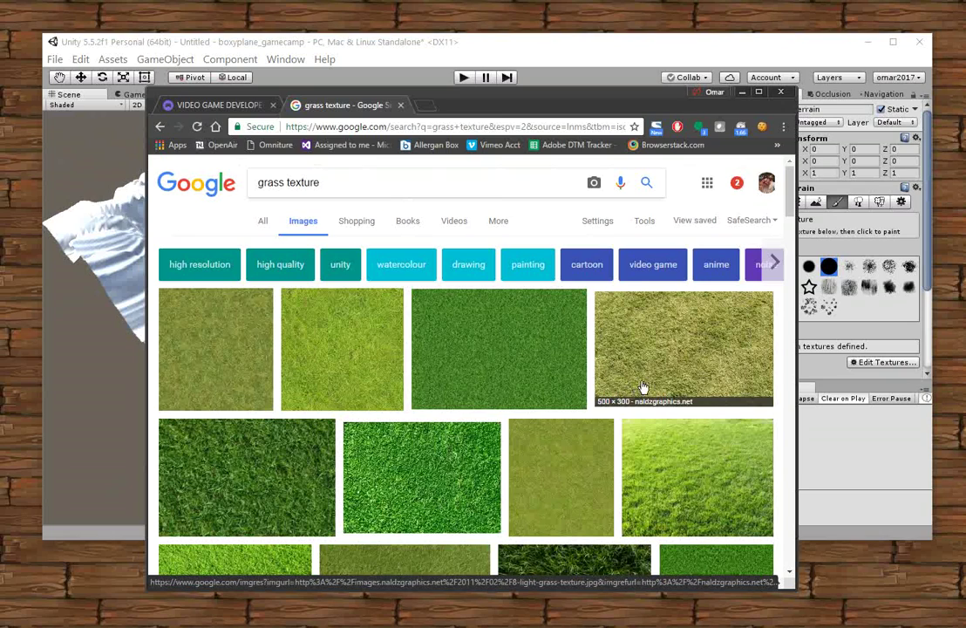
pyautogui.scroll(-6, 626, 406)
pyautogui.scroll(-2, 626, 405)
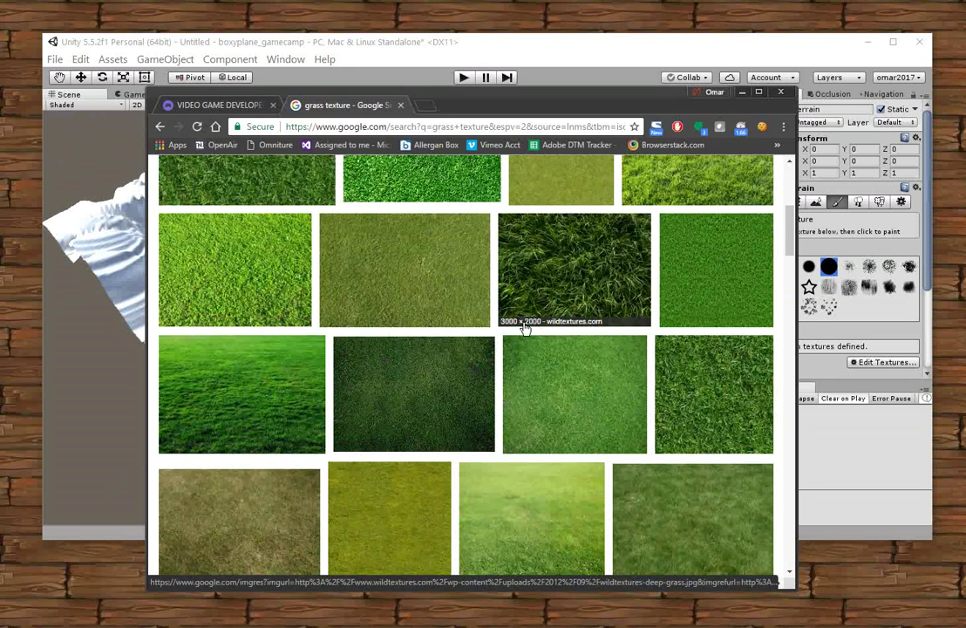
pyautogui.scroll(4, 527, 324)
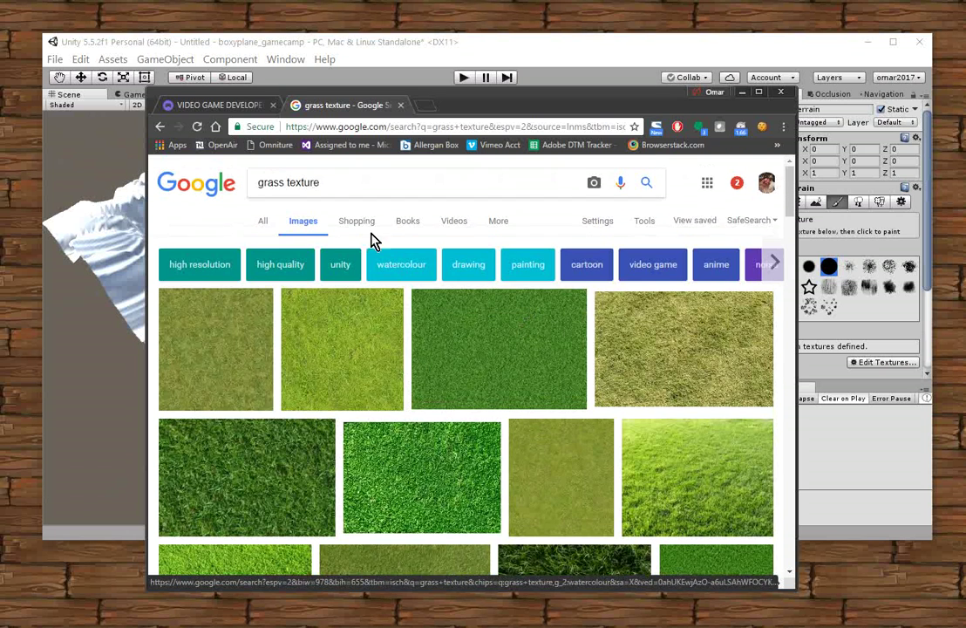
pyautogui.click(328, 185)
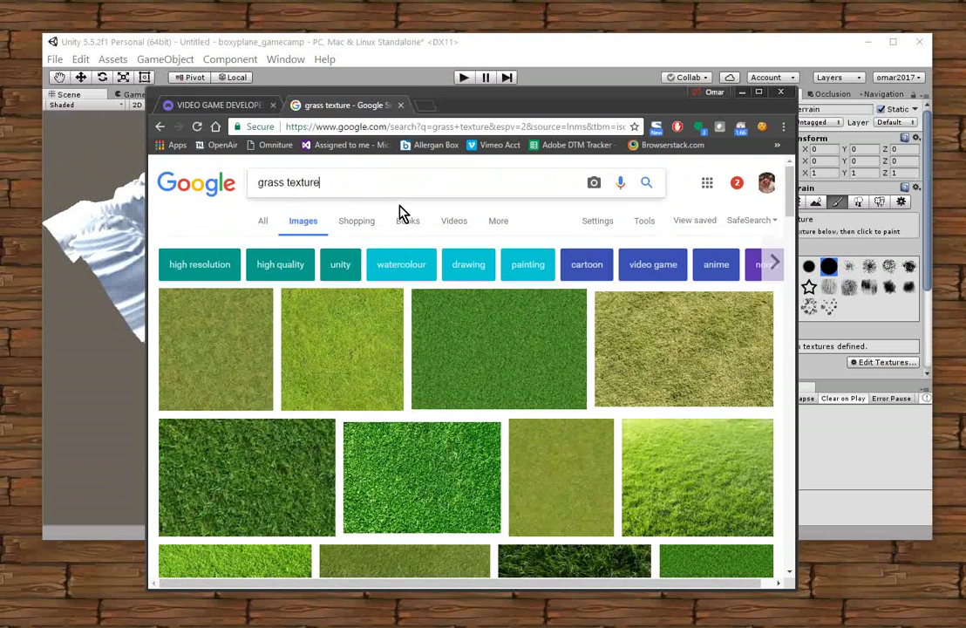
pyautogui.write('512')
pyautogui.press('Return')
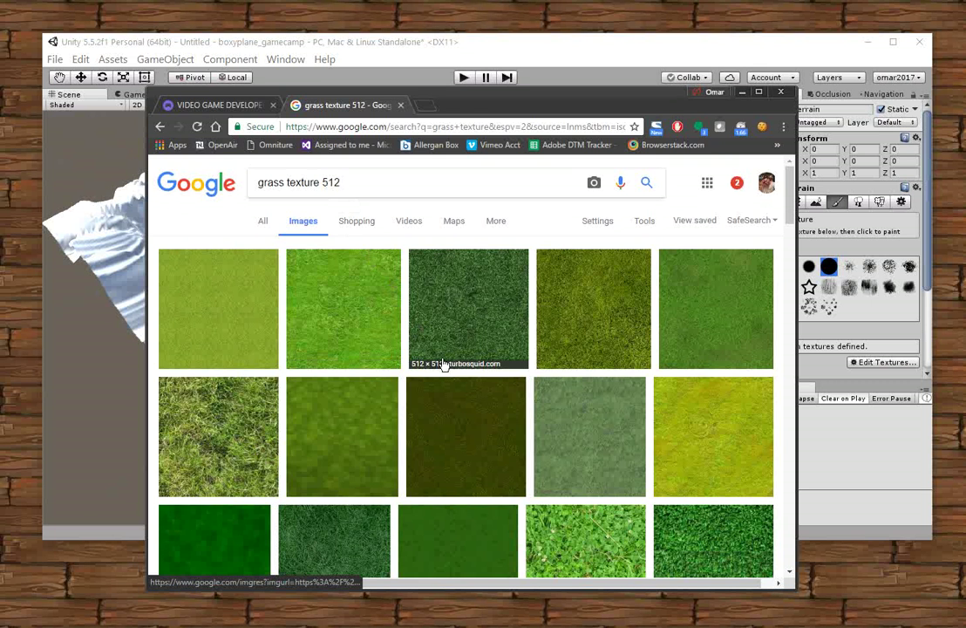
# Find the dense green 512 × 512 grass image from Stack Overflow in the results and open its preview.
pyautogui.scroll(-3, 578, 313)
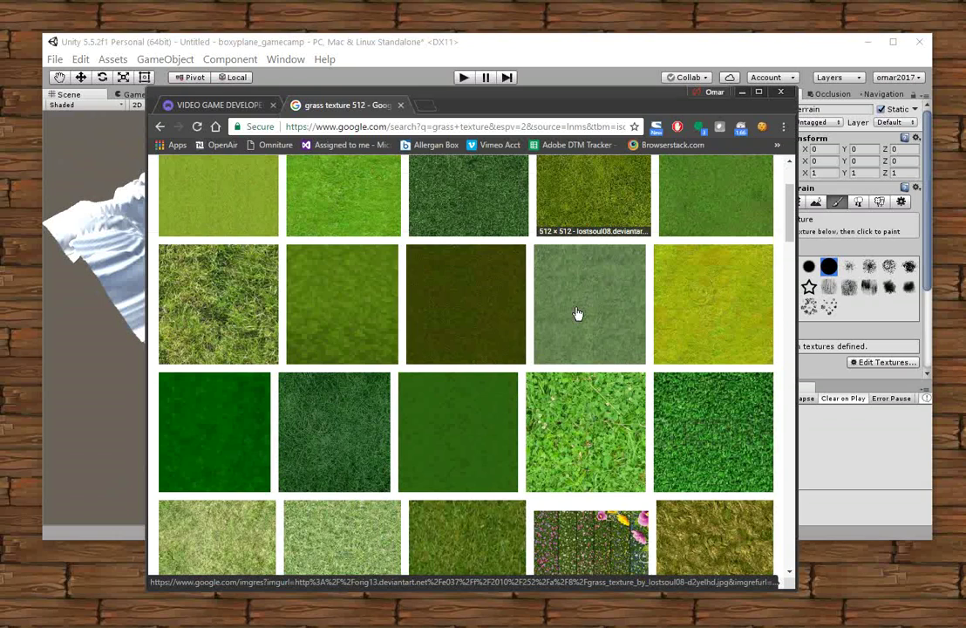
pyautogui.scroll(-3, 576, 313)
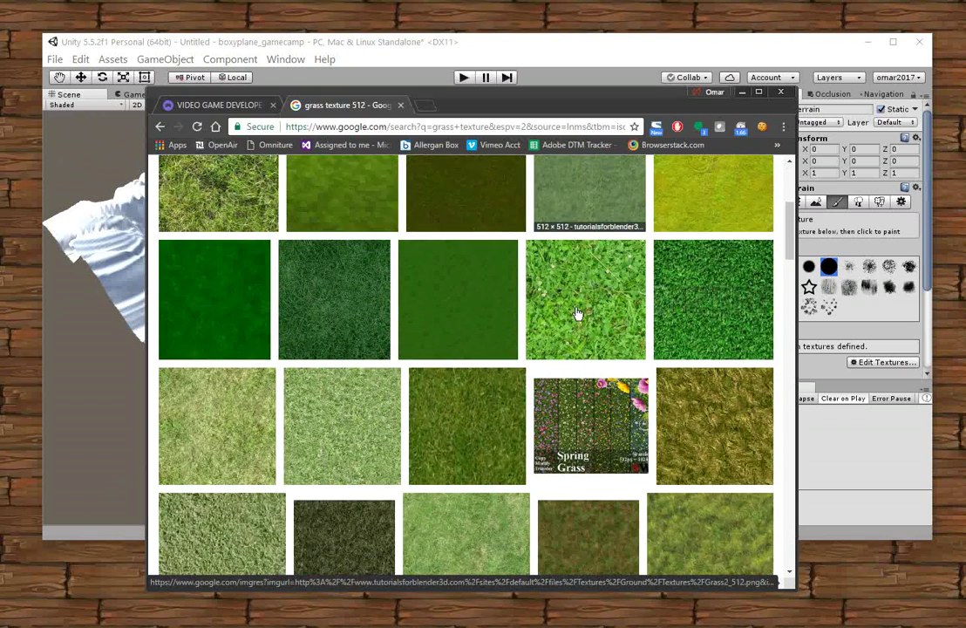
pyautogui.scroll(1, 576, 313)
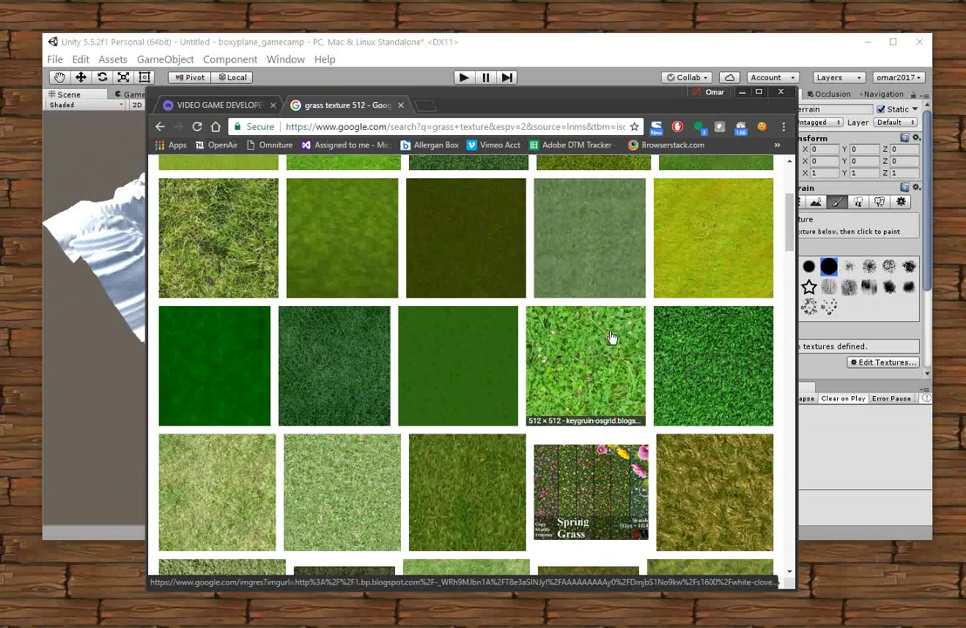
pyautogui.click(711, 373)
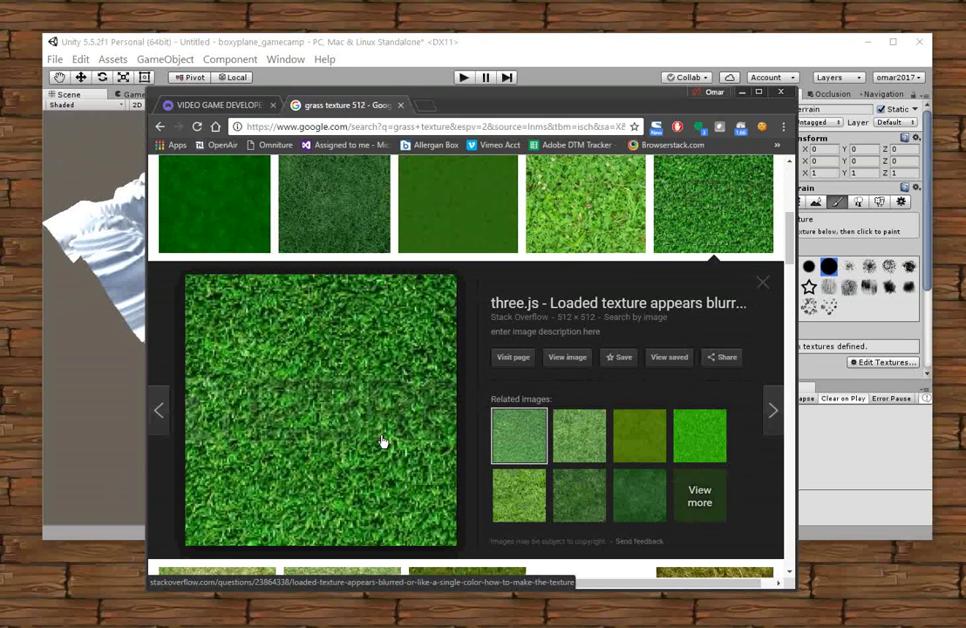
# Save the previewed grass image as grass-01 in the Assets folder of the boxyplane_gamecamp project inside the UNITY folder.
pyautogui.rightClick(321, 422)
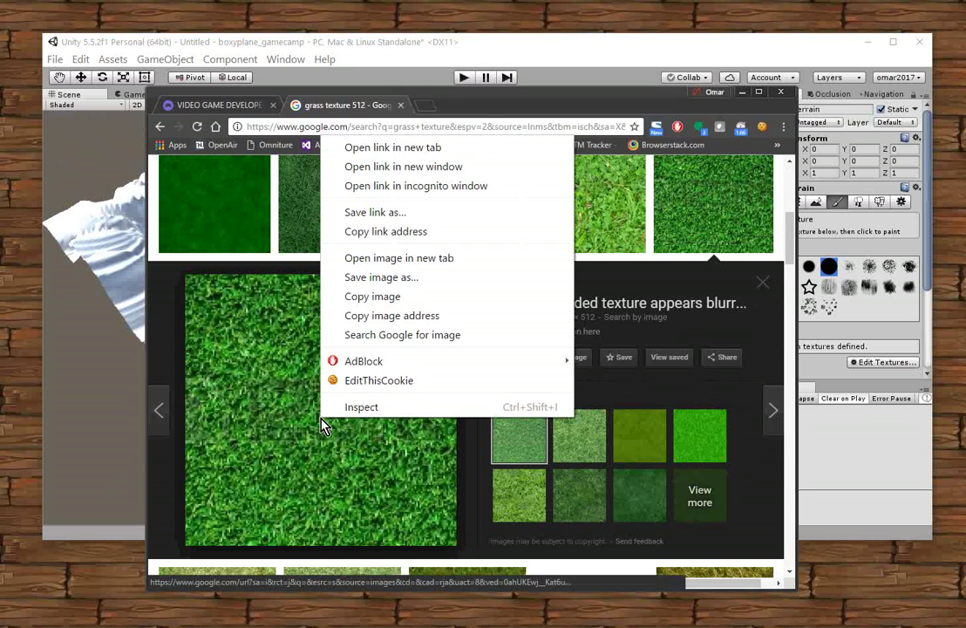
pyautogui.click(392, 279)
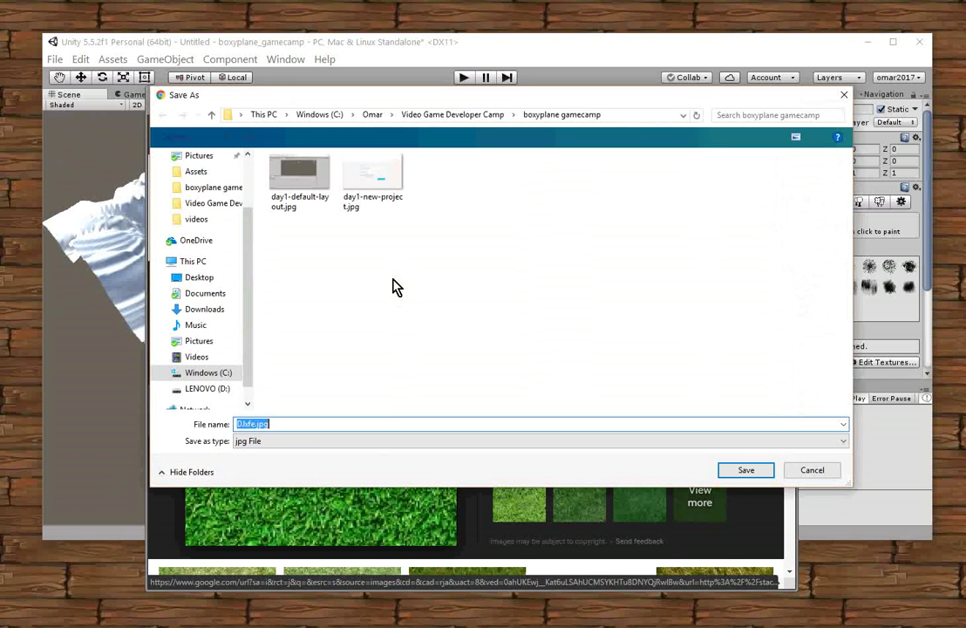
pyautogui.click(372, 115)
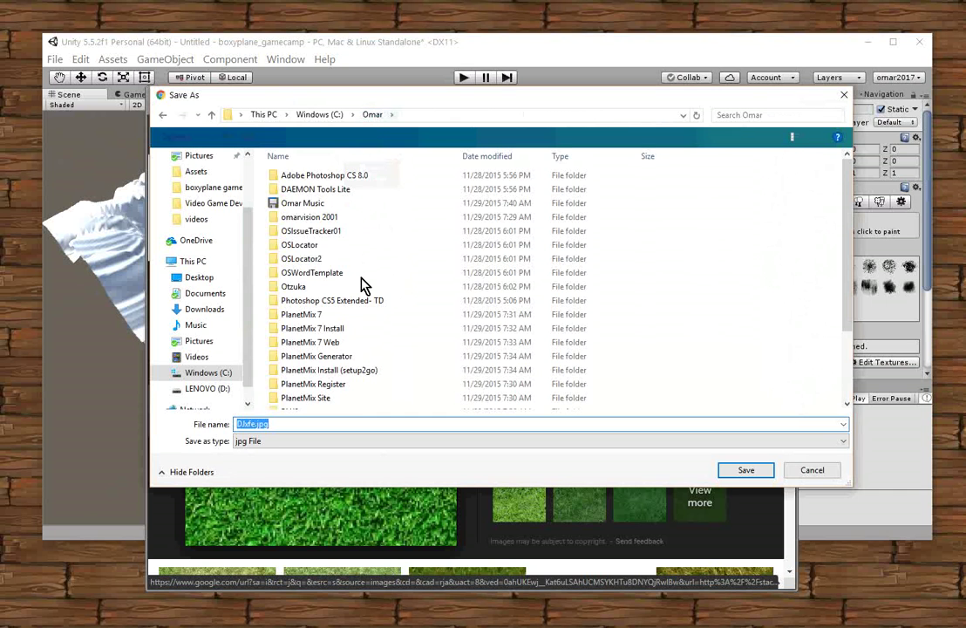
pyautogui.scroll(-2, 362, 284)
pyautogui.doubleClick(293, 387)
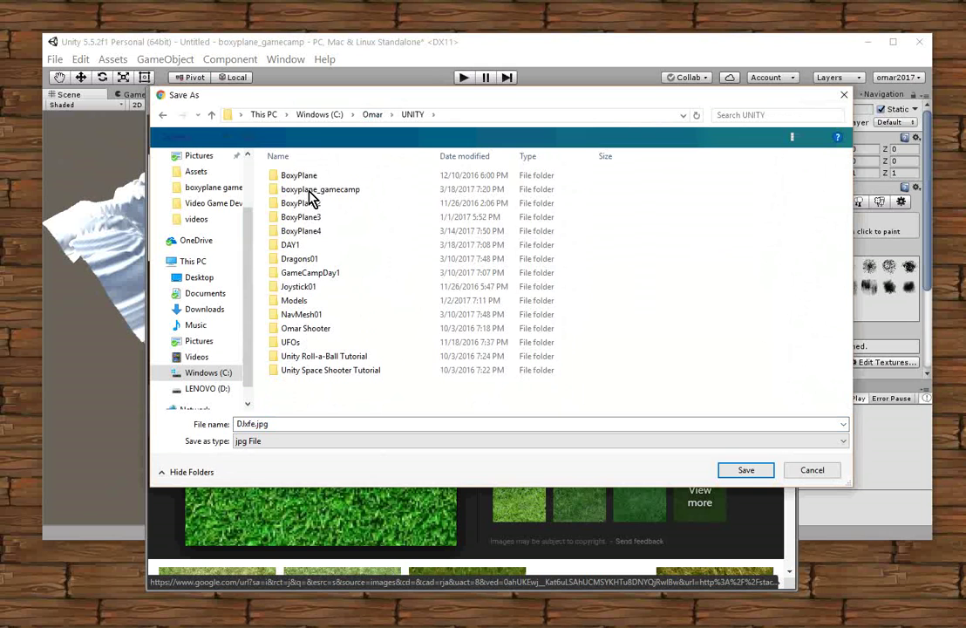
pyautogui.doubleClick(310, 197)
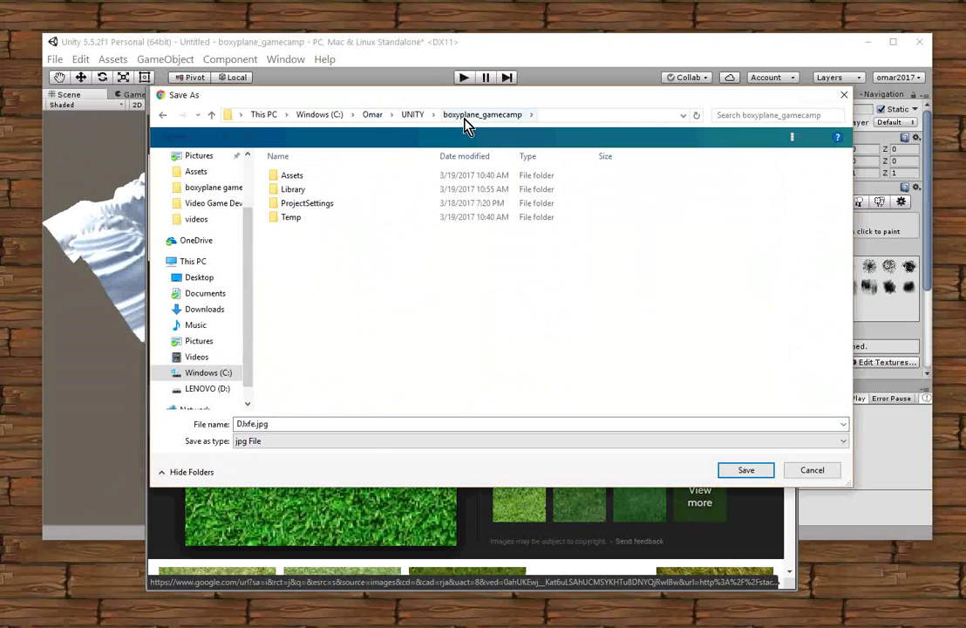
pyautogui.doubleClick(291, 177)
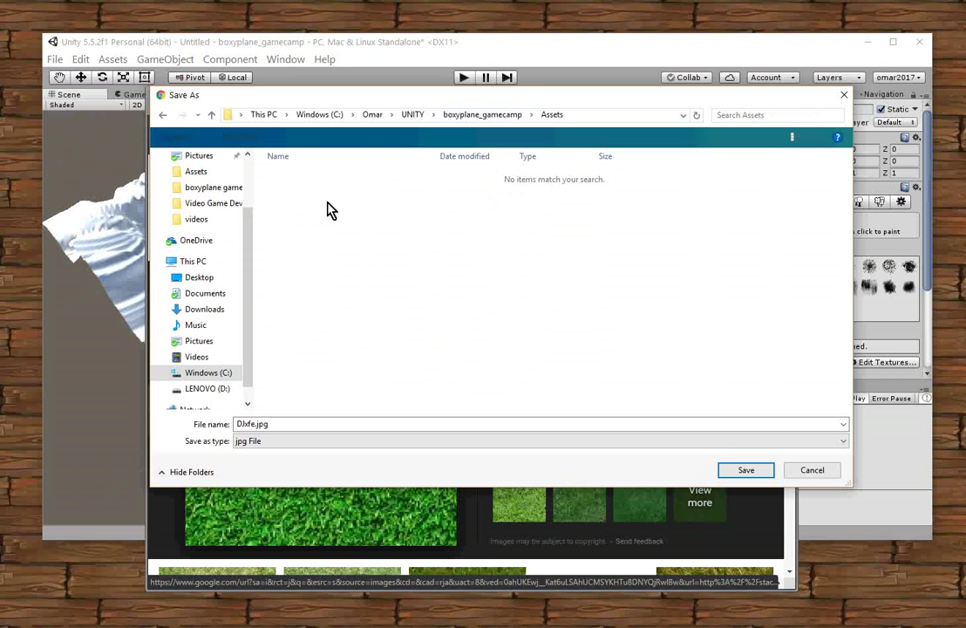
pyautogui.doubleClick(250, 425)
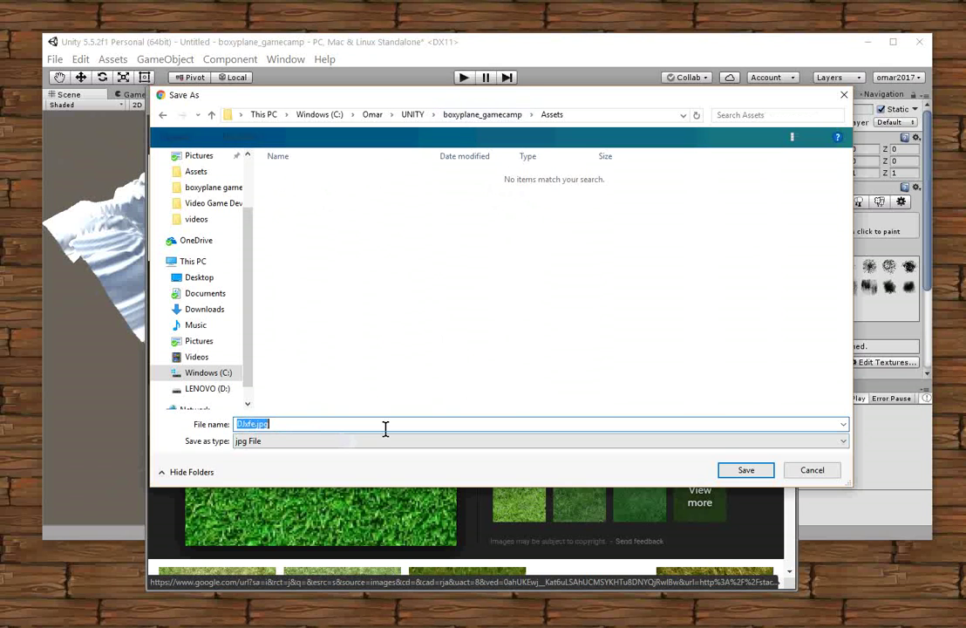
pyautogui.write('grass-01')
pyautogui.press('Return')
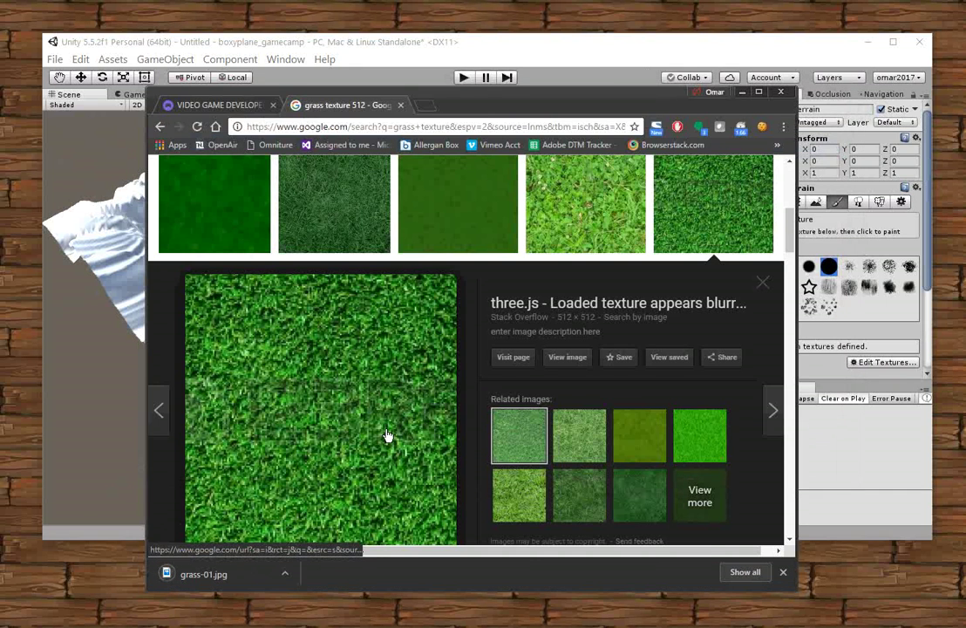
# Switch back to Unity, locate the imported grass-01 texture among the project assets, and select the Terrain object.
pyautogui.click(733, 52)
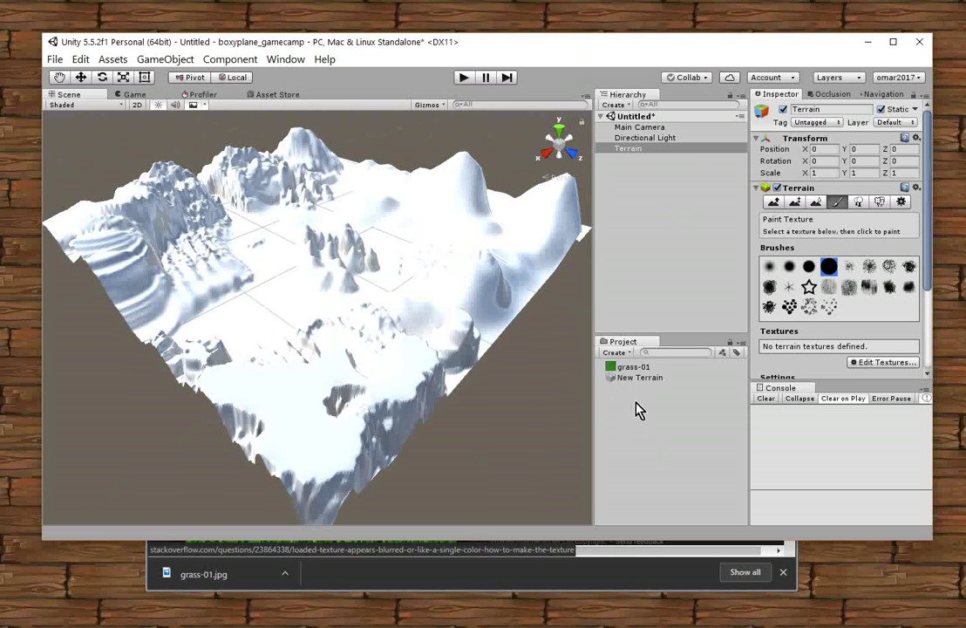
pyautogui.click(631, 150)
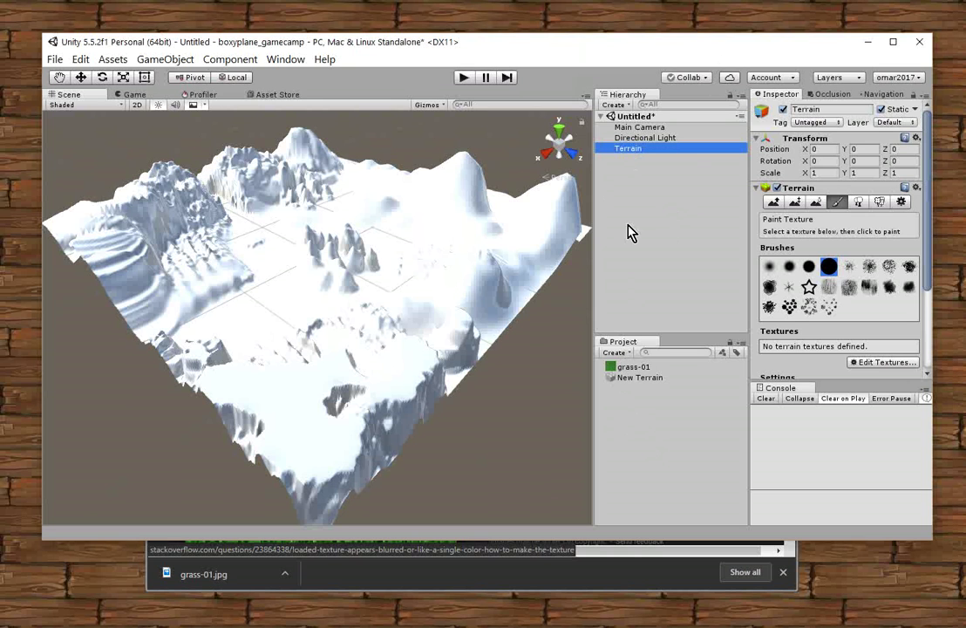
pyautogui.click(642, 368)
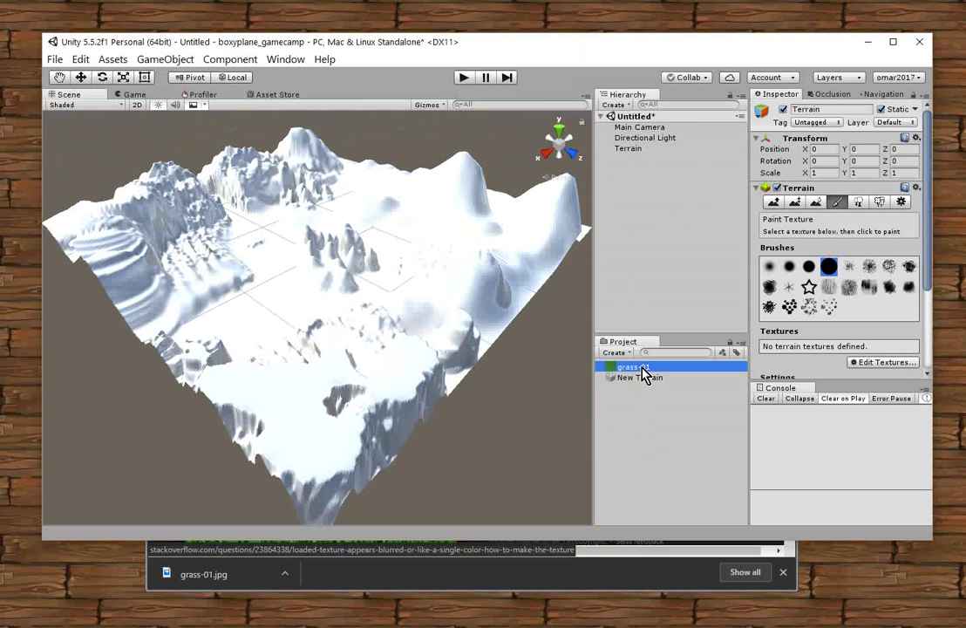
pyautogui.click(630, 149)
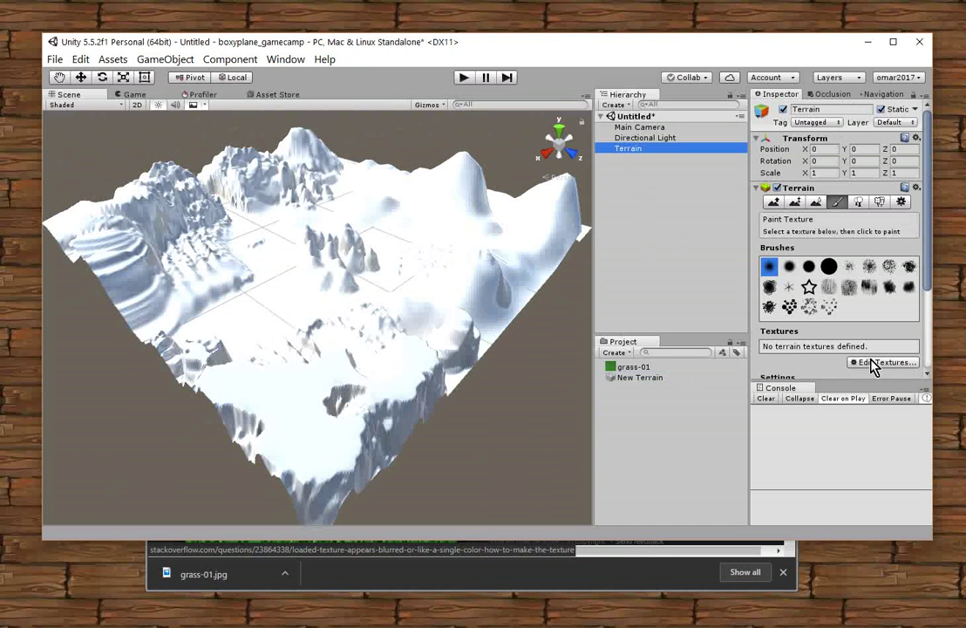
# Add grass-01 as the terrain's first paint texture, using it as the albedo, and check the grass coverage up close.
pyautogui.click(838, 204)
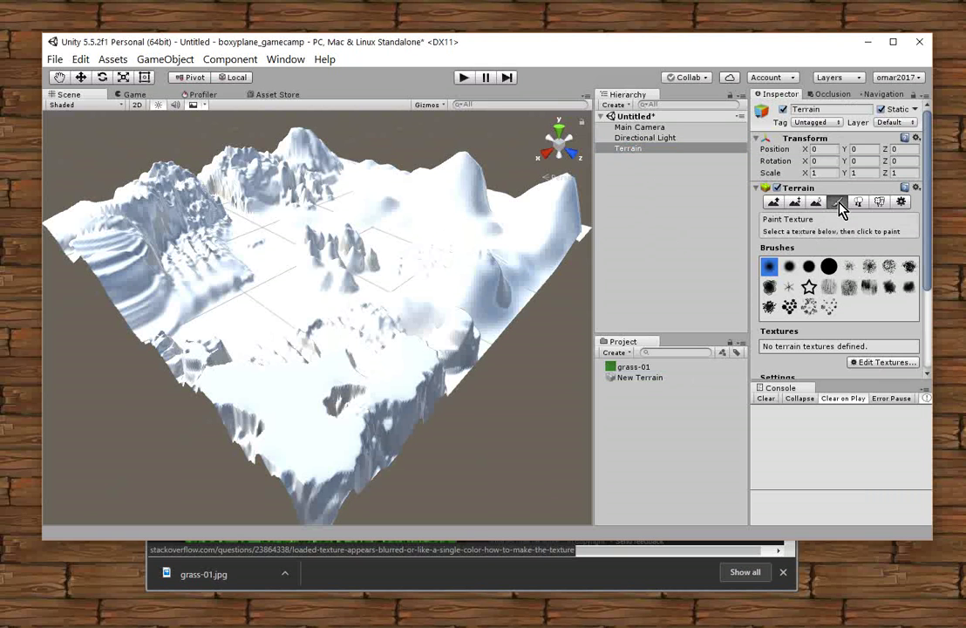
pyautogui.click(881, 363)
pyautogui.click(885, 372)
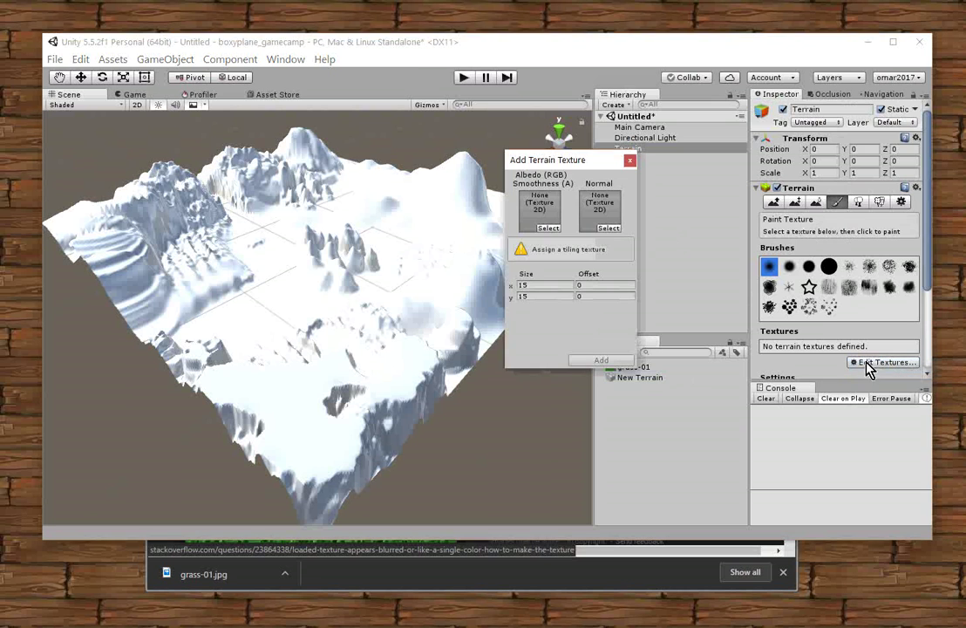
pyautogui.click(544, 228)
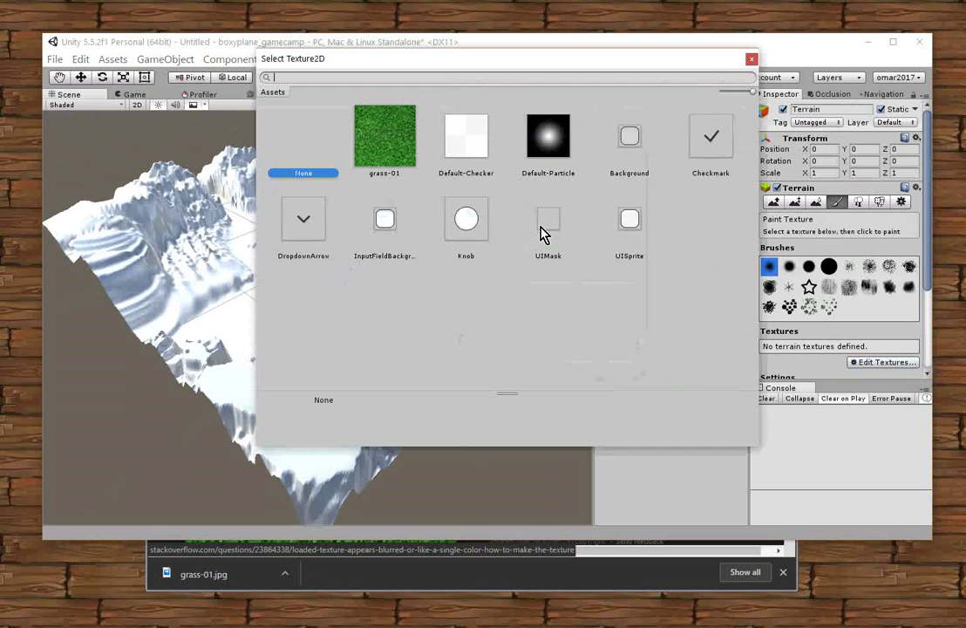
pyautogui.doubleClick(388, 139)
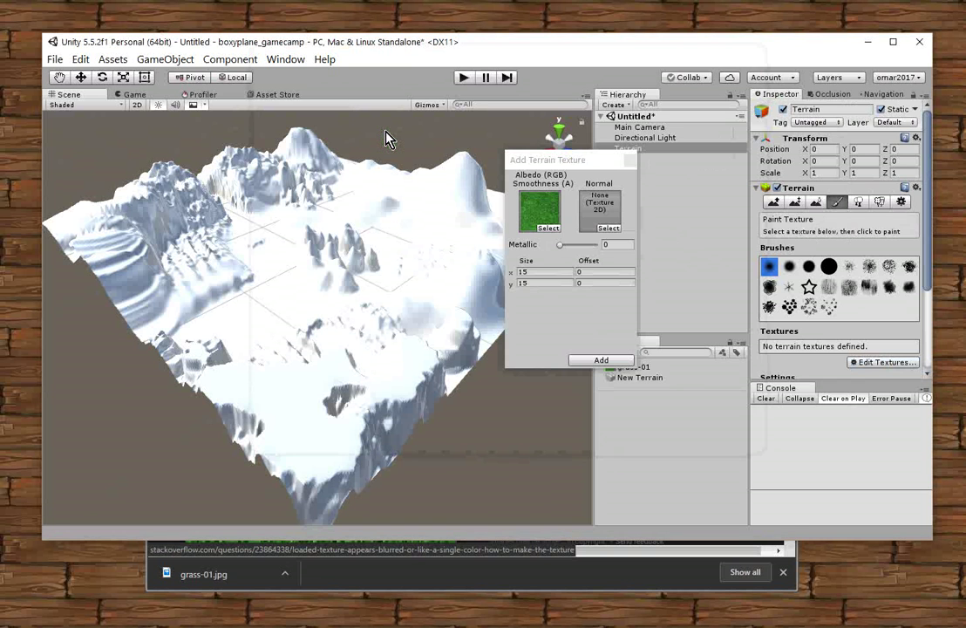
pyautogui.click(596, 363)
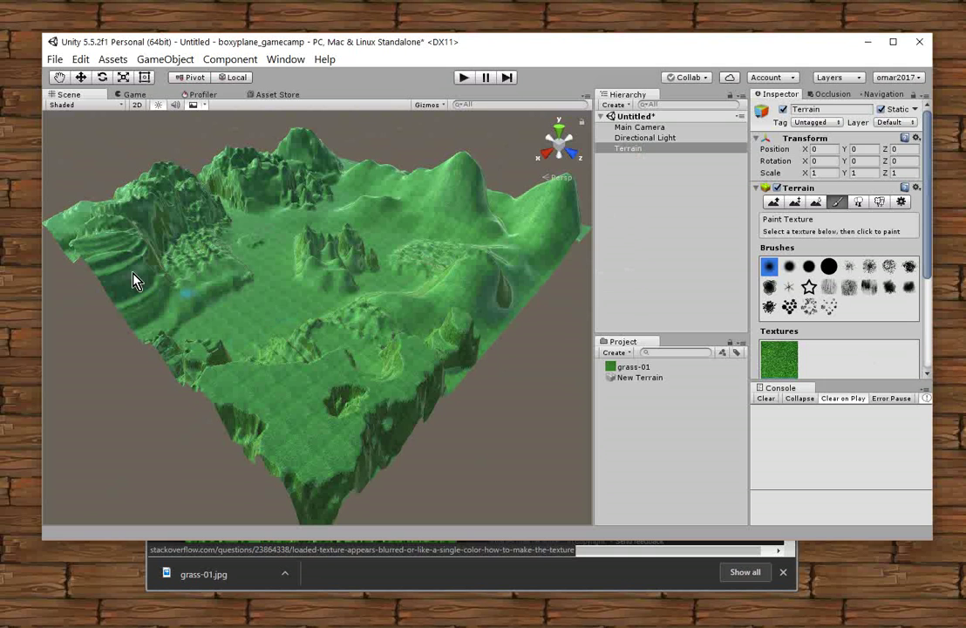
pyautogui.scroll(5, 292, 333)
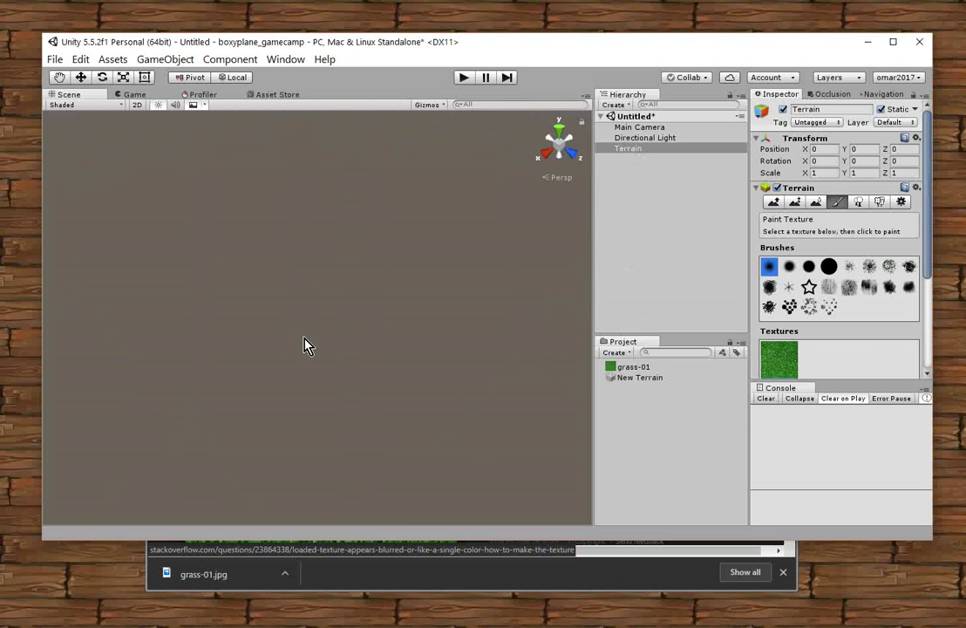
pyautogui.scroll(-4, 305, 345)
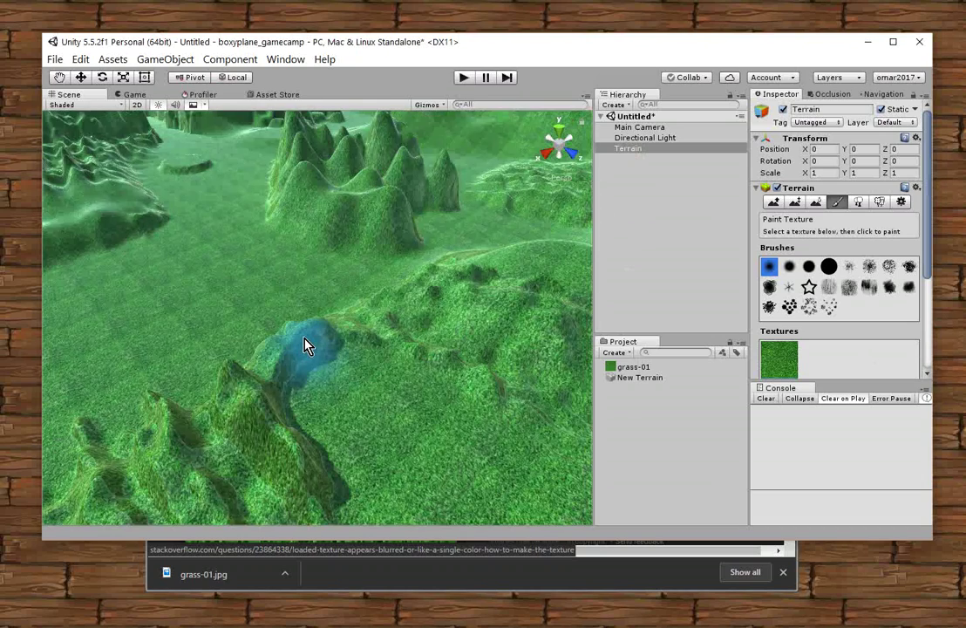
pyautogui.scroll(-5, 305, 345)
pyautogui.scroll(5, 305, 345)
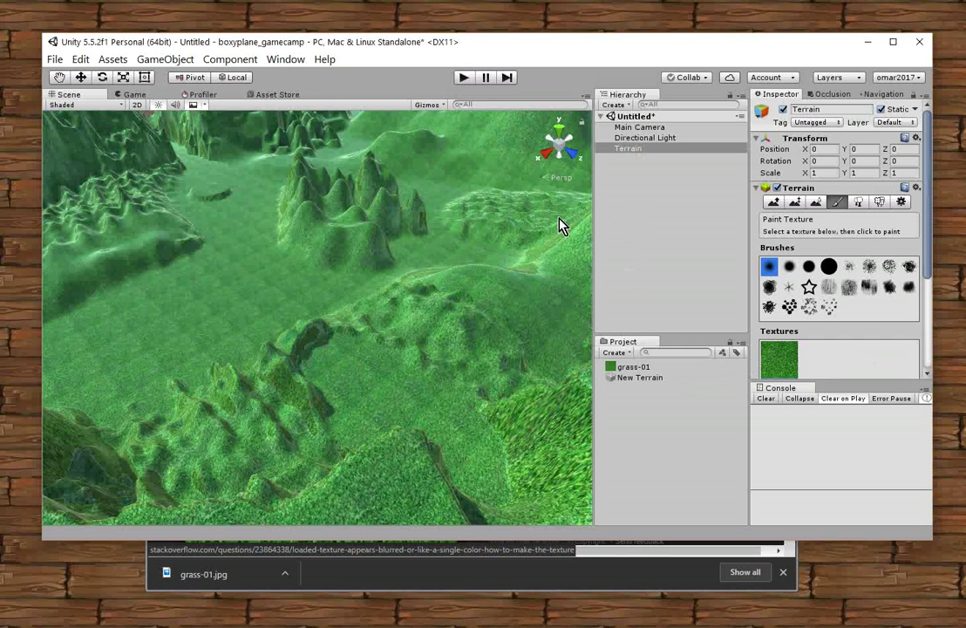
# Switch back to the browser and change the image search to "rocks texture 512".
pyautogui.click(393, 577)
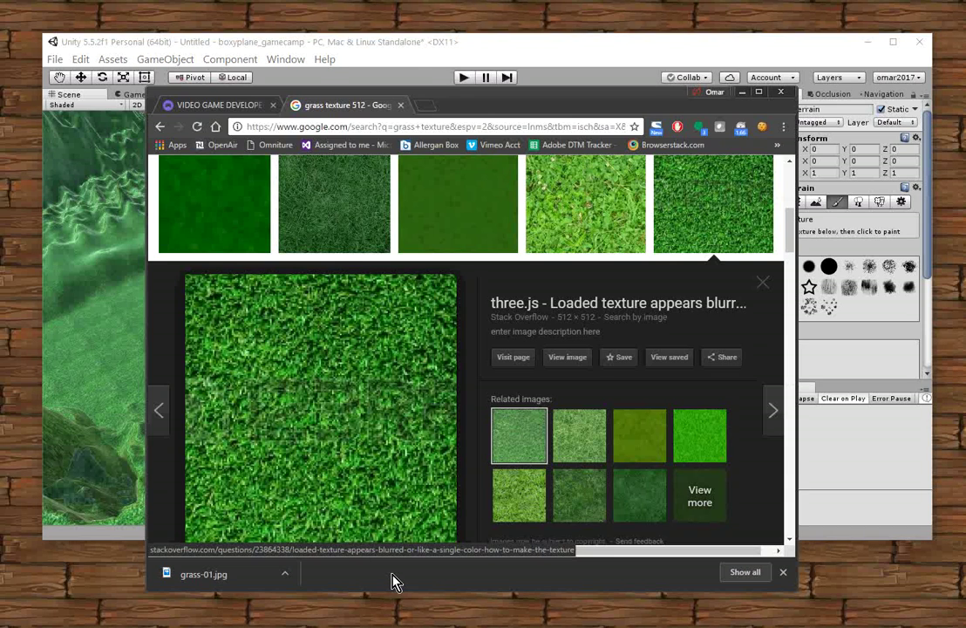
pyautogui.scroll(4, 503, 384)
pyautogui.scroll(2, 503, 384)
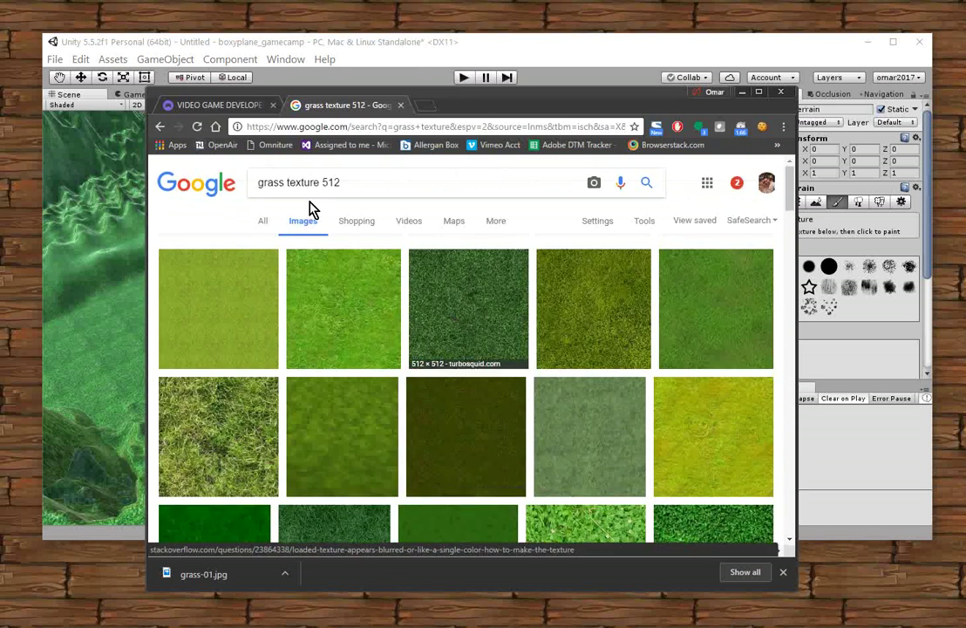
pyautogui.doubleClick(272, 182)
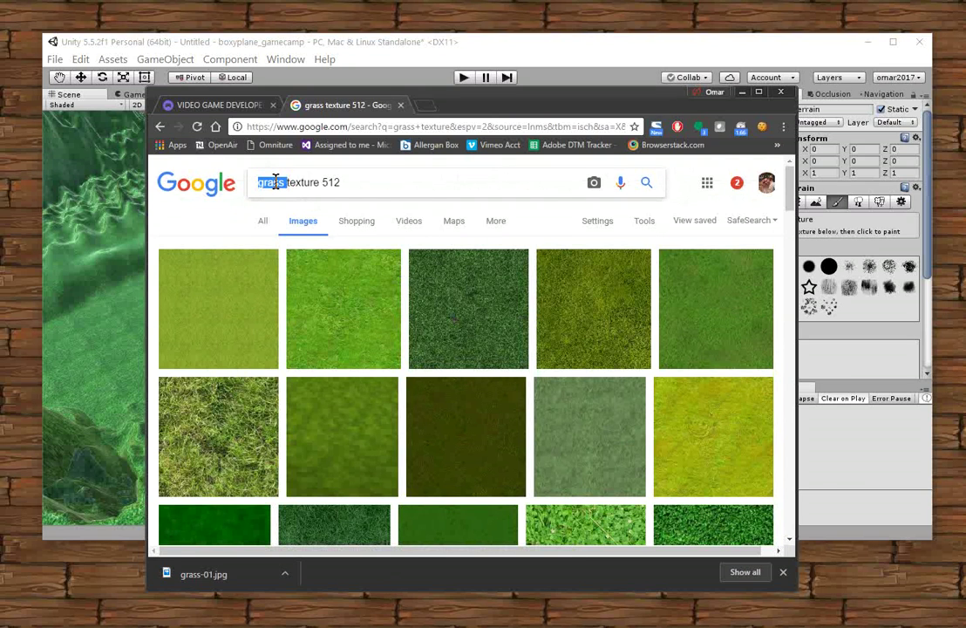
pyautogui.write('rocks')
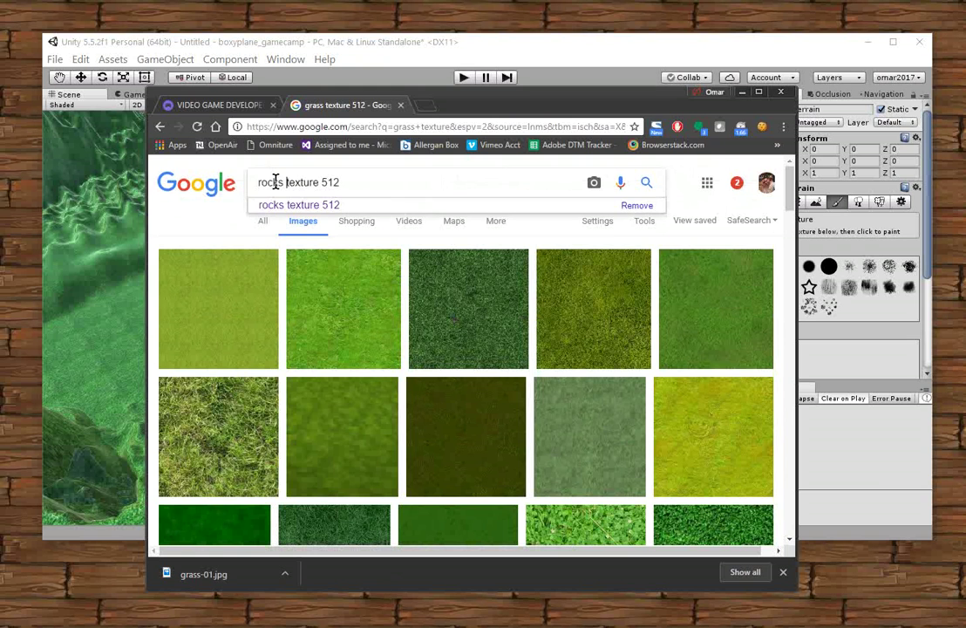
pyautogui.press('Return')
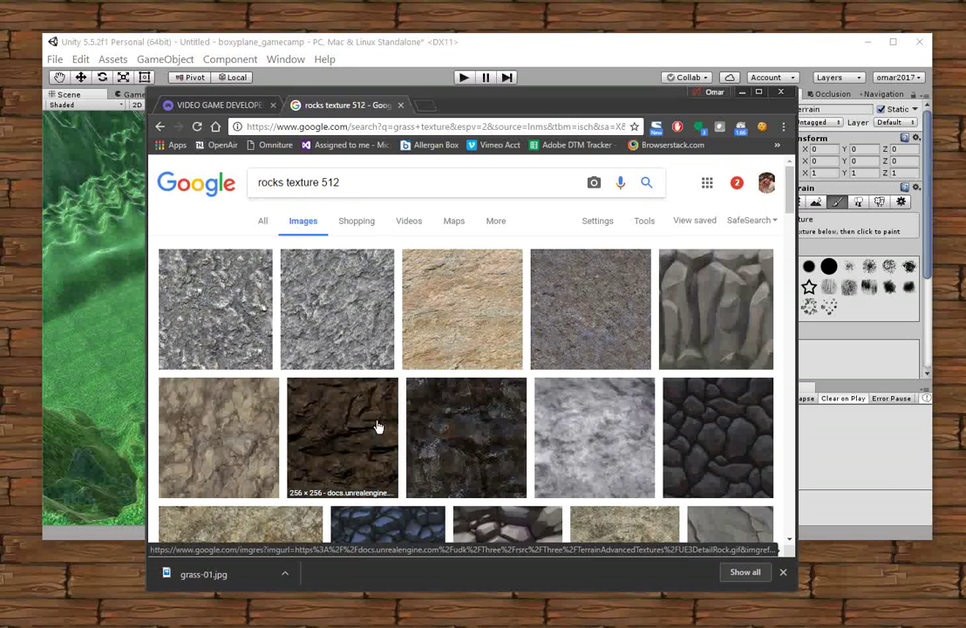
# Look through the rock images and open the preview of the rough grey 512 × 512 rock from OpenWebGraphics.
pyautogui.scroll(-3, 378, 426)
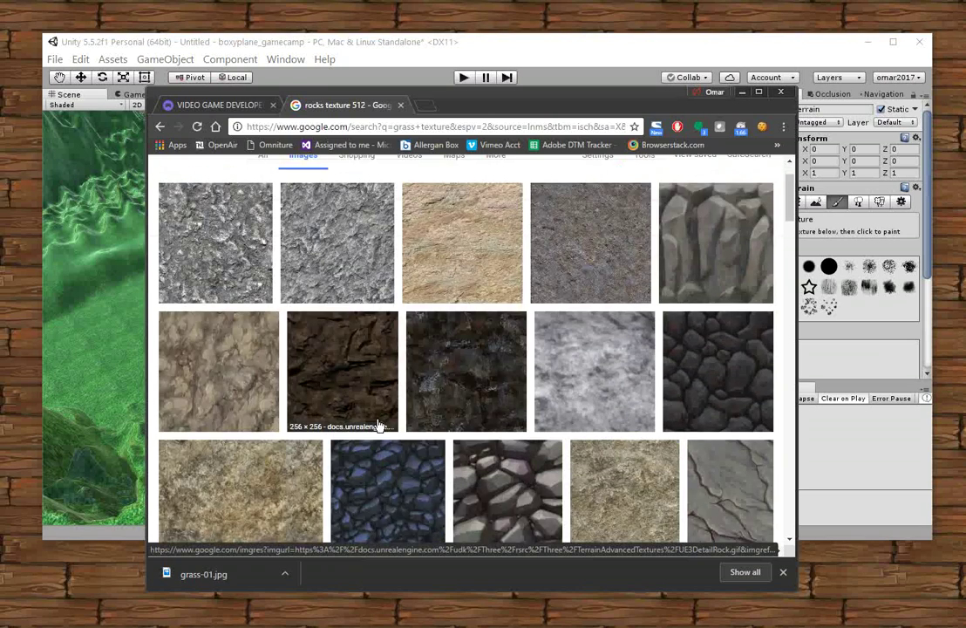
pyautogui.scroll(-5, 378, 426)
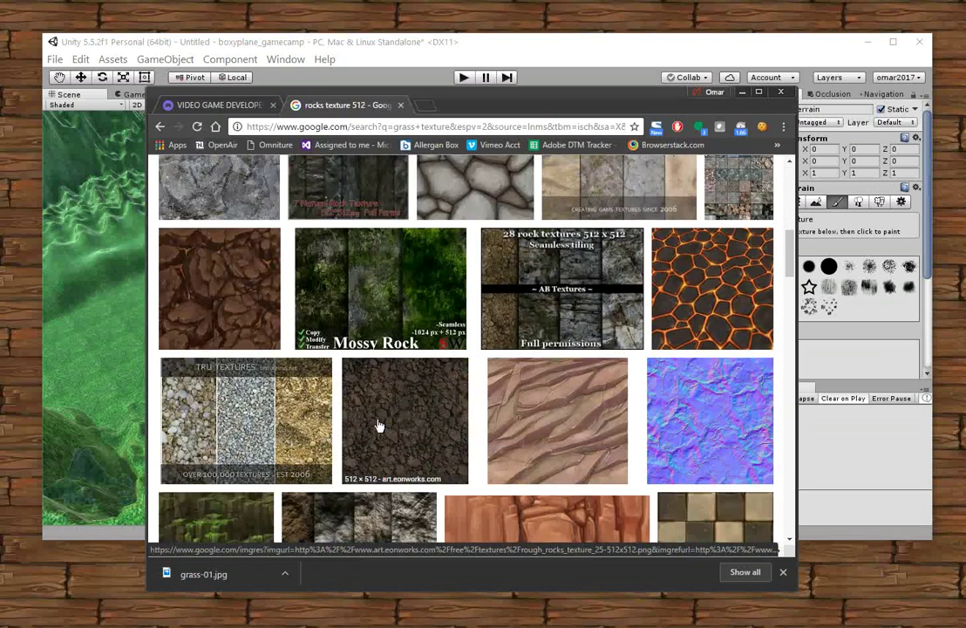
pyautogui.scroll(-1, 378, 425)
pyautogui.scroll(-2, 378, 425)
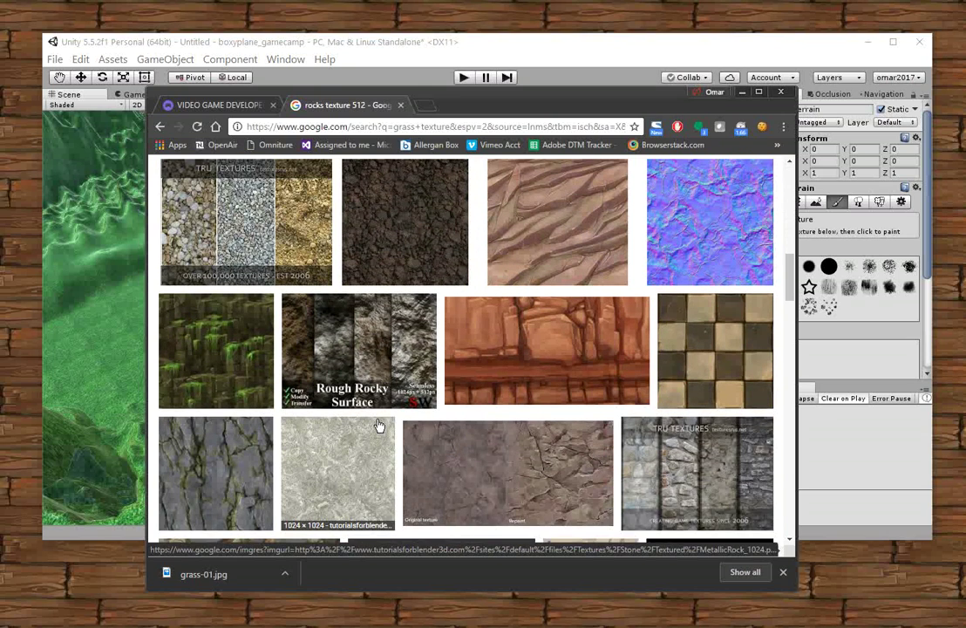
pyautogui.scroll(10, 379, 425)
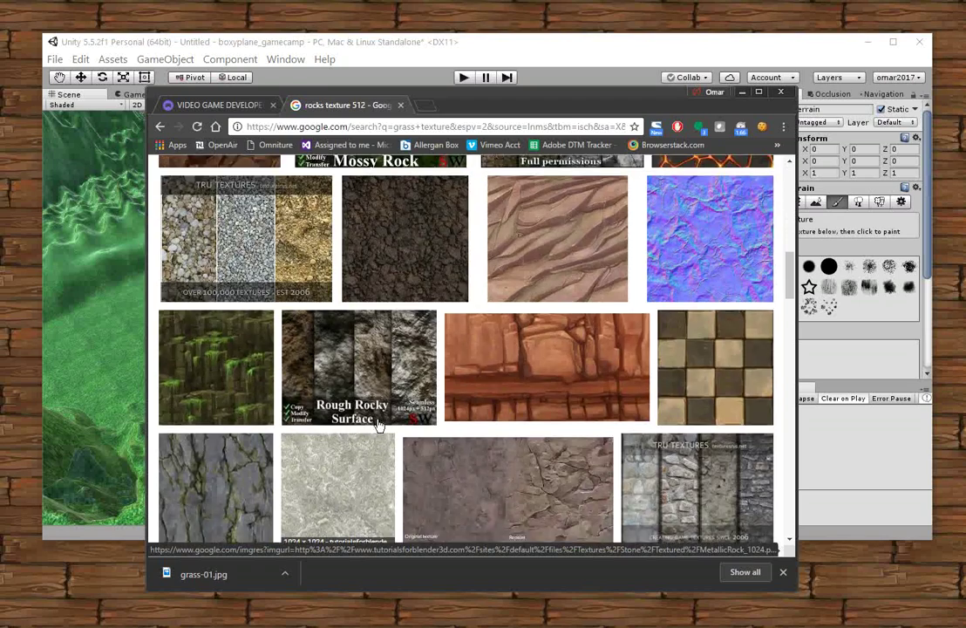
pyautogui.scroll(2, 378, 425)
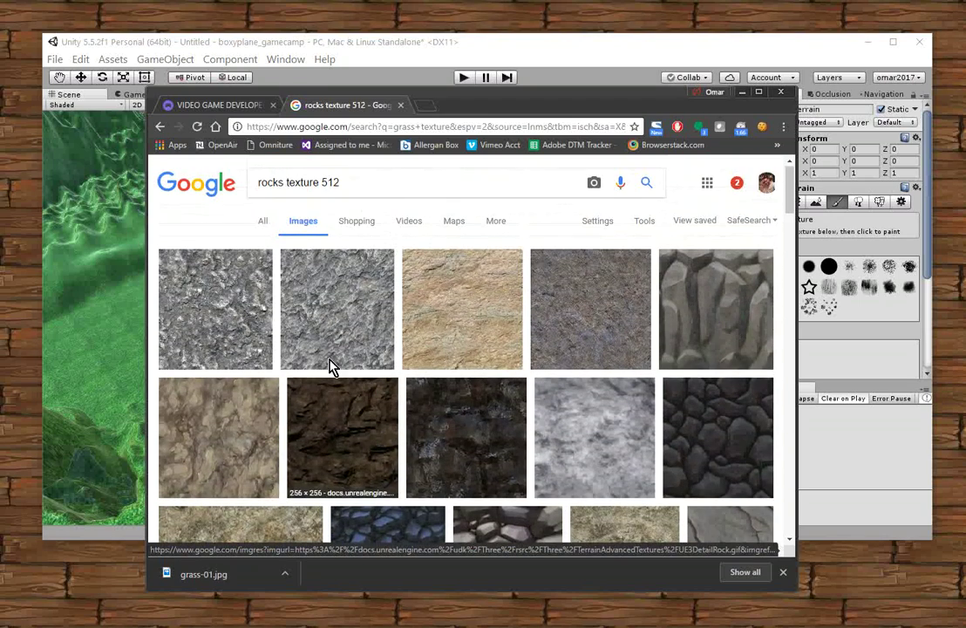
pyautogui.click(211, 315)
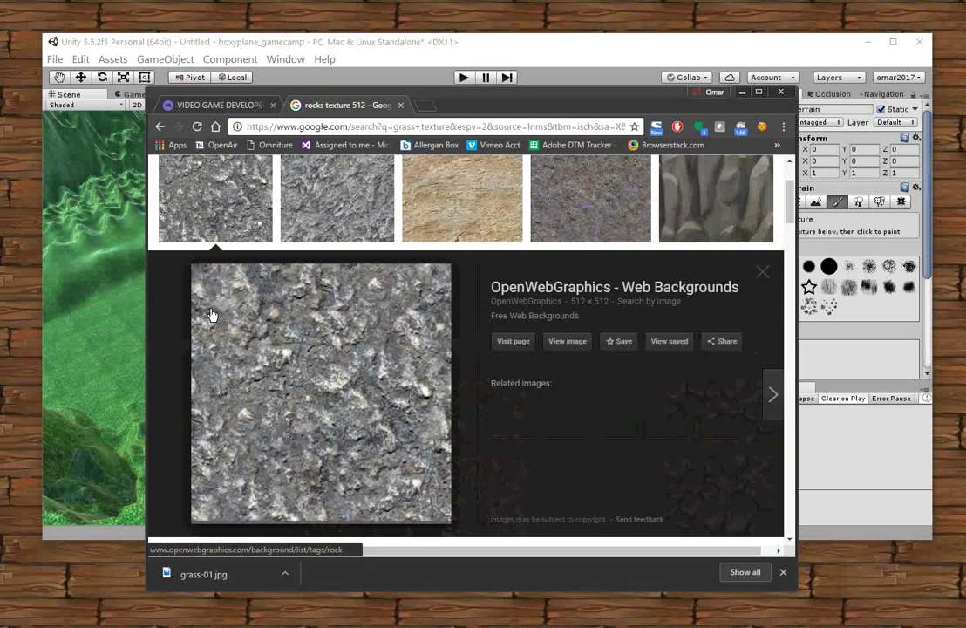
# Save the previewed rock image as rock-01 in the Assets folder of the boxyplane_gamecamp project.
pyautogui.rightClick(309, 382)
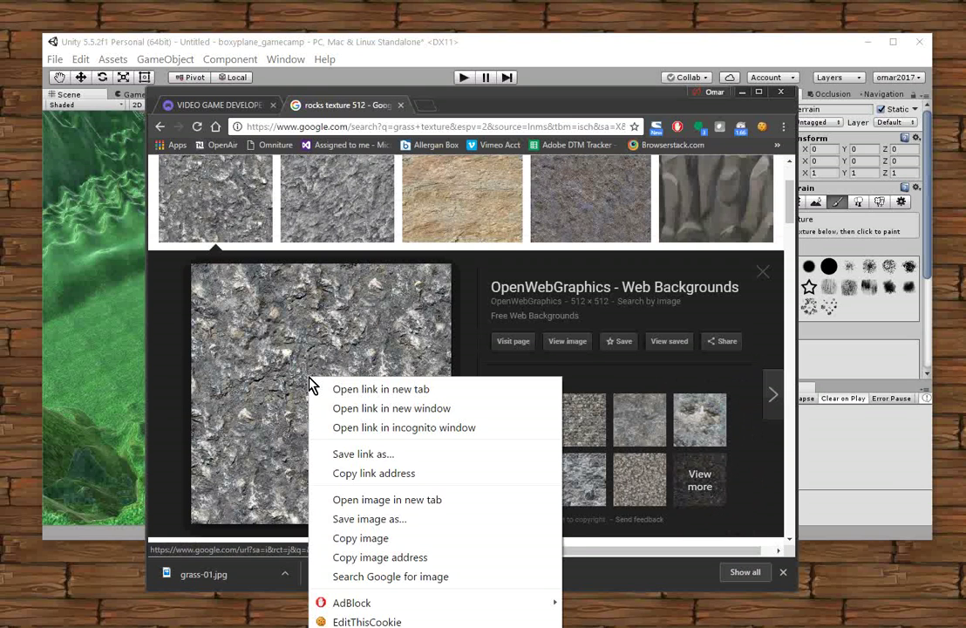
pyautogui.click(392, 519)
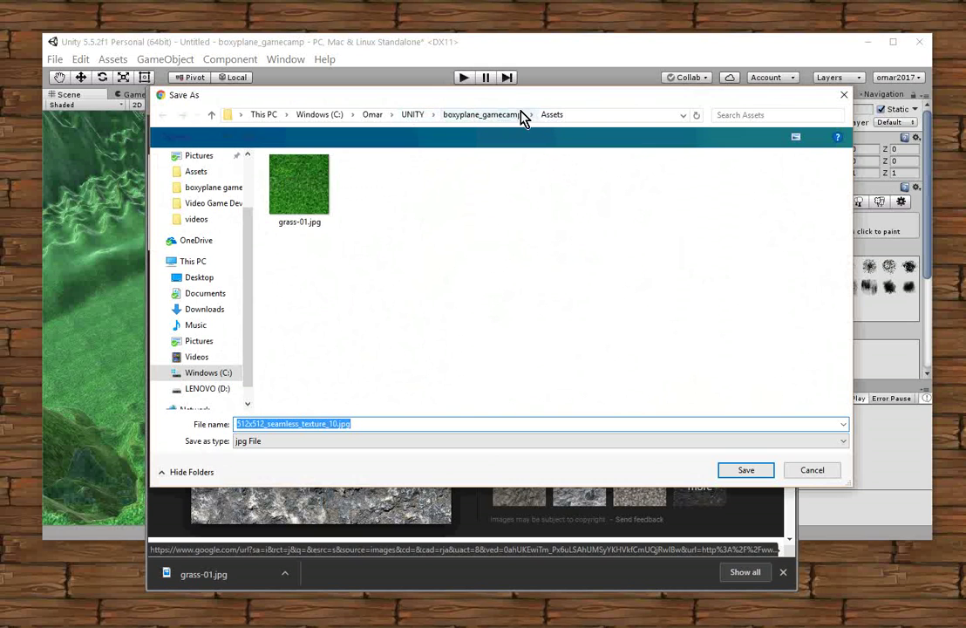
pyautogui.click(323, 424)
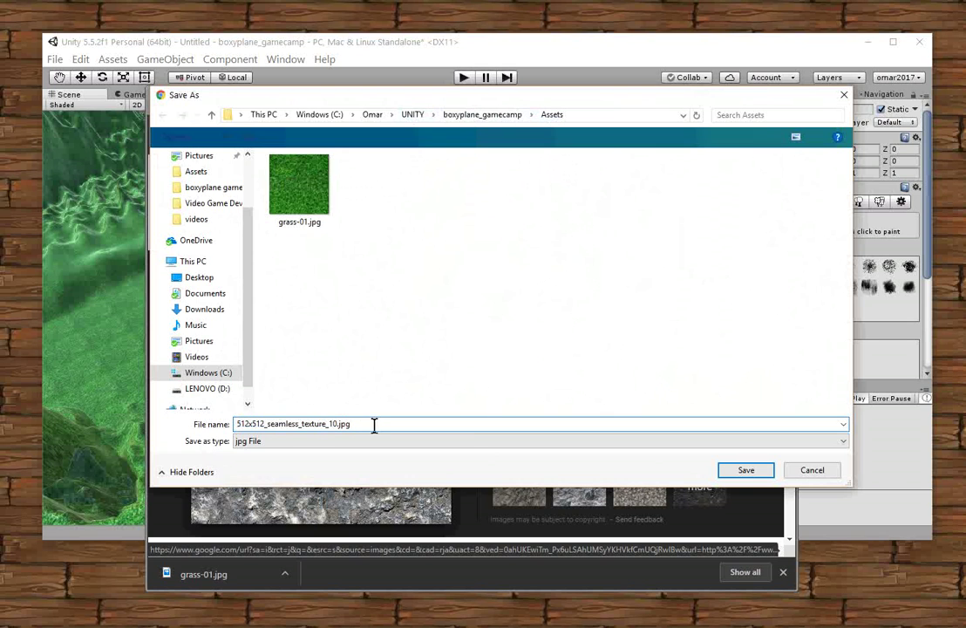
pyautogui.moveTo(373, 425); pyautogui.dragTo(219, 425)
pyautogui.write('fock-01')
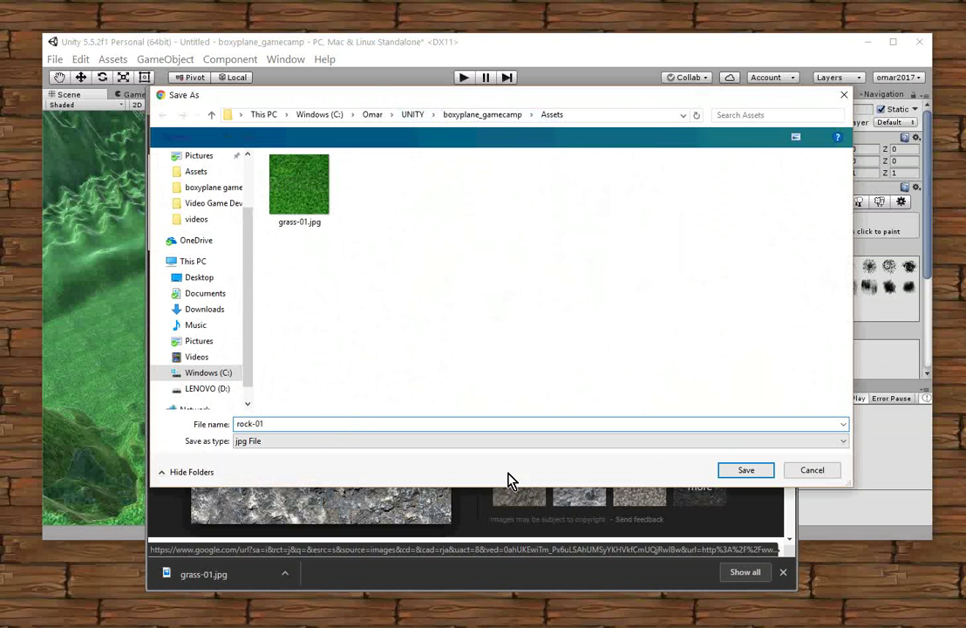
pyautogui.click(742, 472)
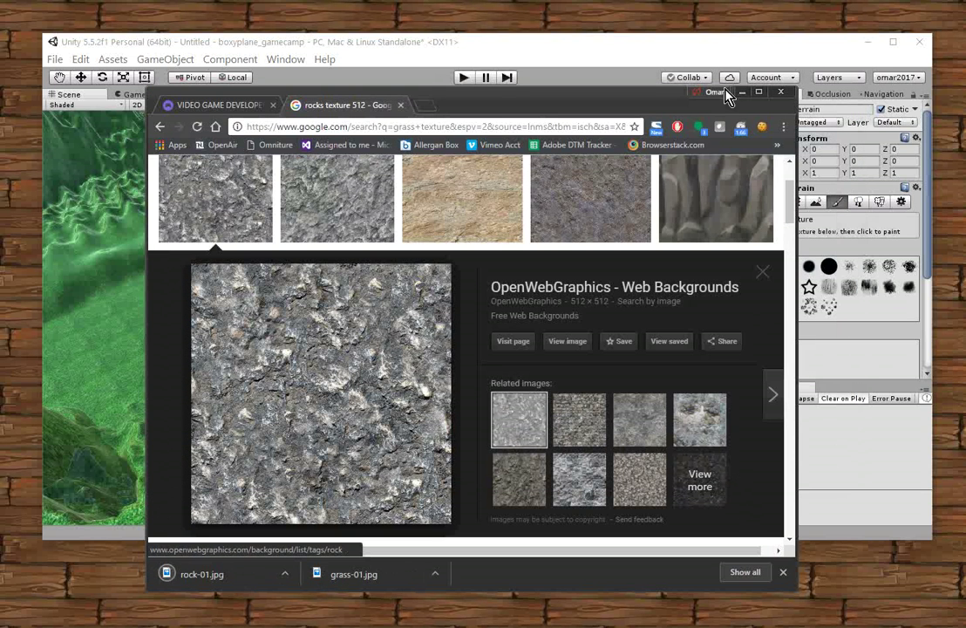
# Return to Unity and add rock-01 as a second terrain paint texture, using it as the albedo.
pyautogui.click(675, 54)
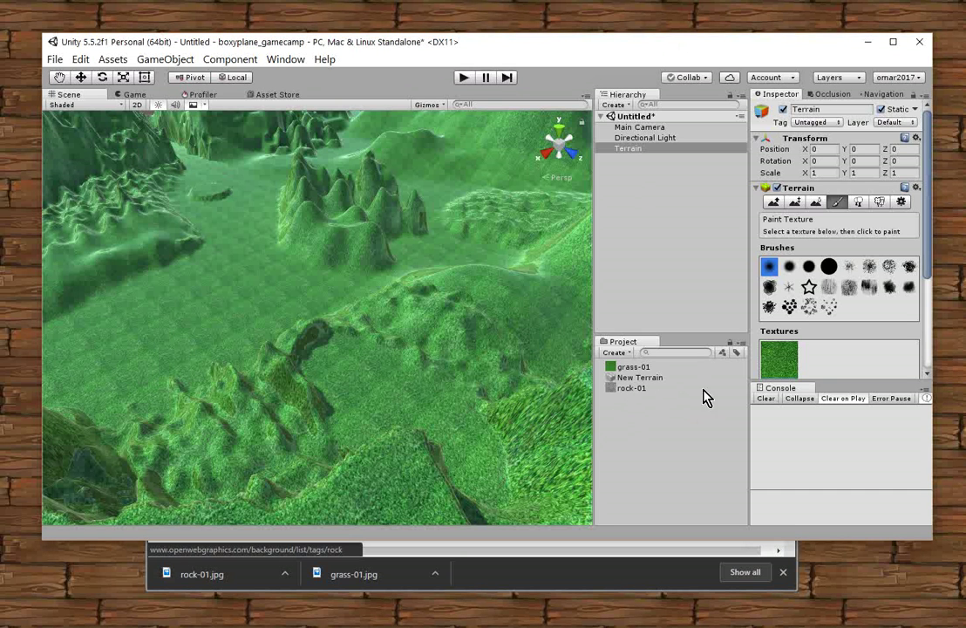
pyautogui.moveTo(928, 252); pyautogui.dragTo(933, 305)
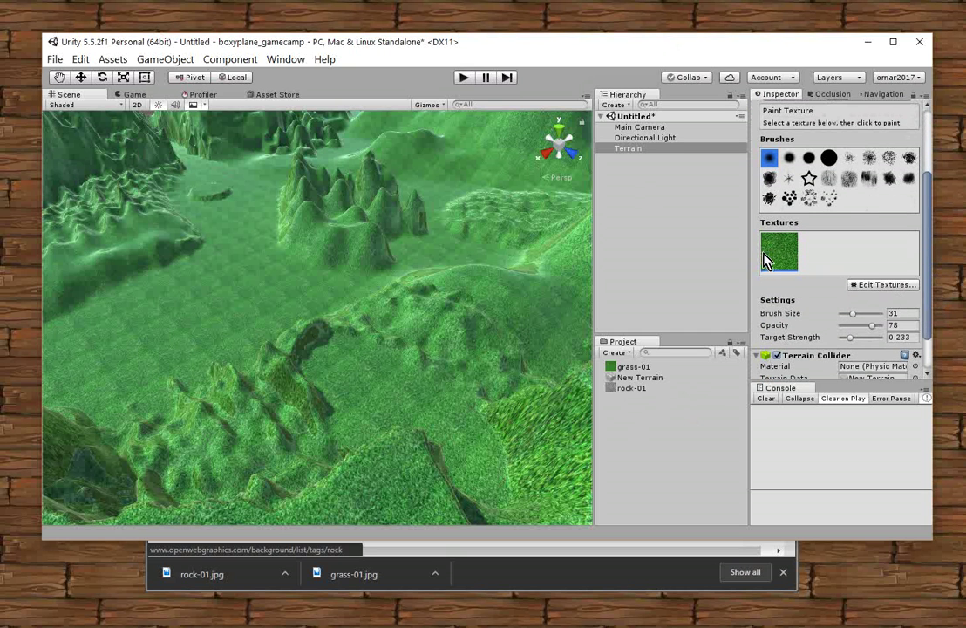
pyautogui.click(877, 289)
pyautogui.click(881, 297)
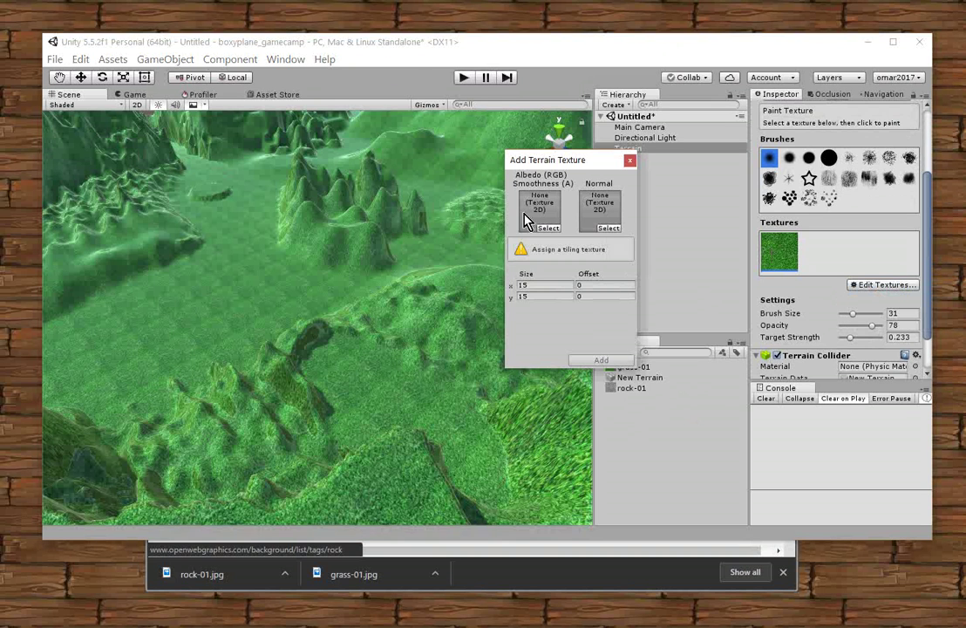
pyautogui.click(548, 228)
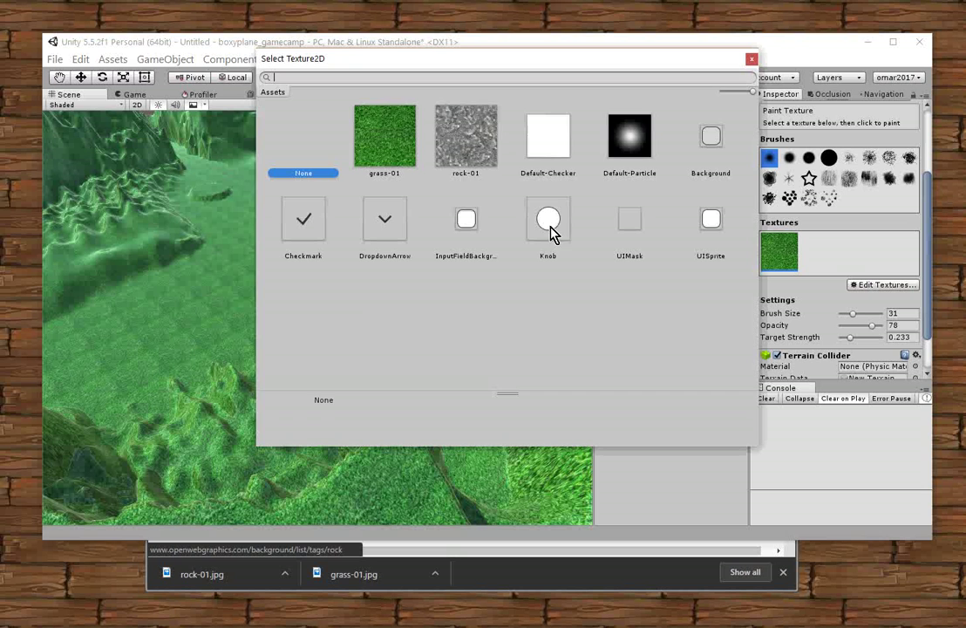
pyautogui.click(458, 153)
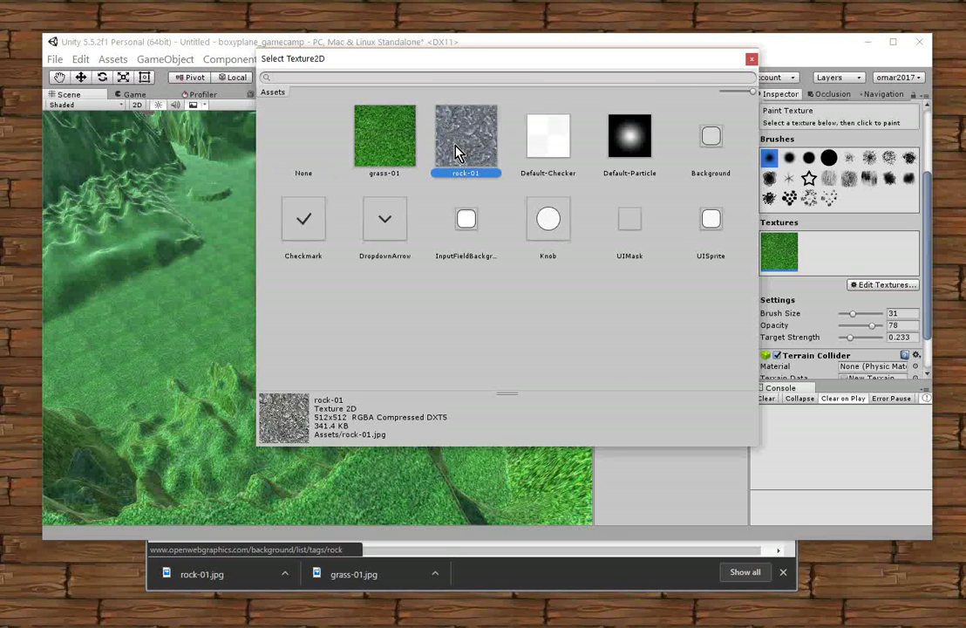
pyautogui.doubleClick(457, 153)
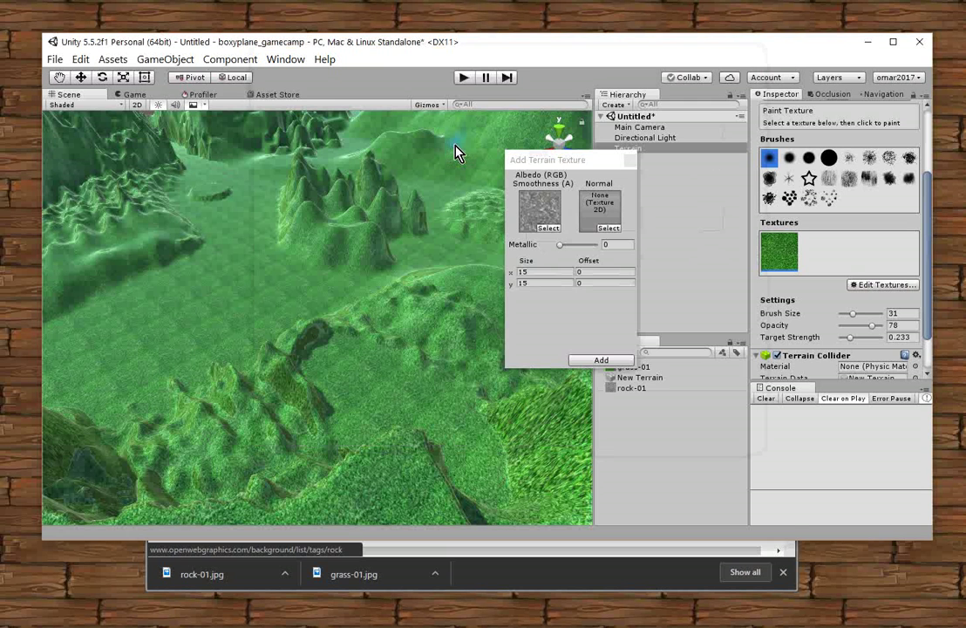
pyautogui.click(602, 360)
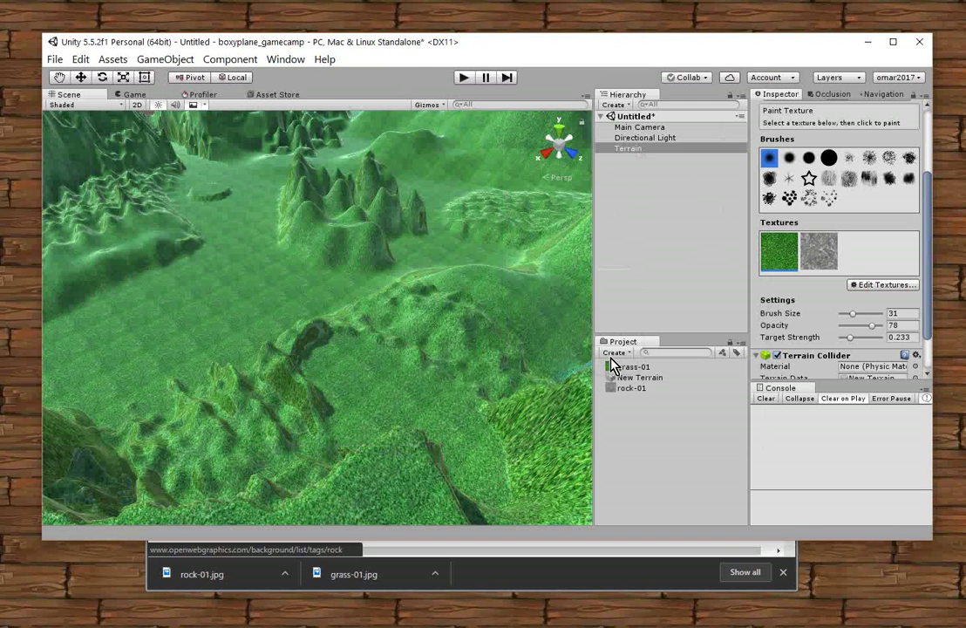
# Paint the rock texture over the jagged ridge in the foreground, raising the target strength to 0.98 for full coverage.
pyautogui.click(819, 257)
pyautogui.moveTo(247, 399)
pyautogui.mouseDown()
pyautogui.moveTo(198, 431)
pyautogui.moveTo(256, 424)
pyautogui.moveTo(255, 411)
pyautogui.moveTo(206, 436)
pyautogui.moveTo(242, 423)
pyautogui.moveTo(250, 401)
pyautogui.moveTo(240, 449)
pyautogui.moveTo(259, 438)
pyautogui.moveTo(265, 392)
pyautogui.moveTo(231, 444)
pyautogui.mouseUp()
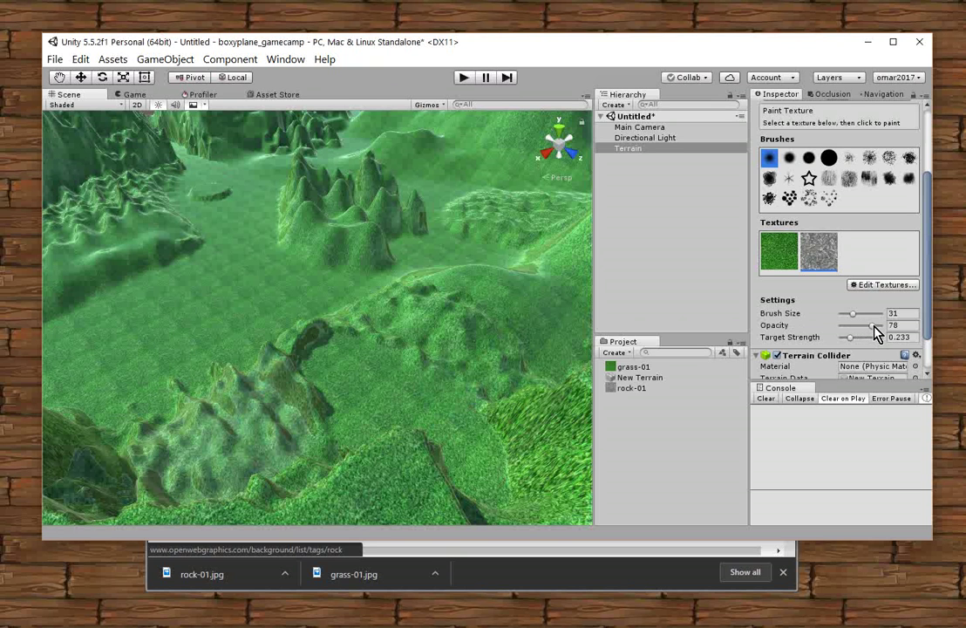
pyautogui.click(851, 340)
pyautogui.moveTo(860, 340); pyautogui.dragTo(880, 341)
pyautogui.moveTo(252, 403)
pyautogui.mouseDown()
pyautogui.moveTo(205, 433)
pyautogui.moveTo(260, 422)
pyautogui.moveTo(272, 393)
pyautogui.moveTo(188, 414)
pyautogui.moveTo(157, 438)
pyautogui.moveTo(168, 451)
pyautogui.mouseUp()
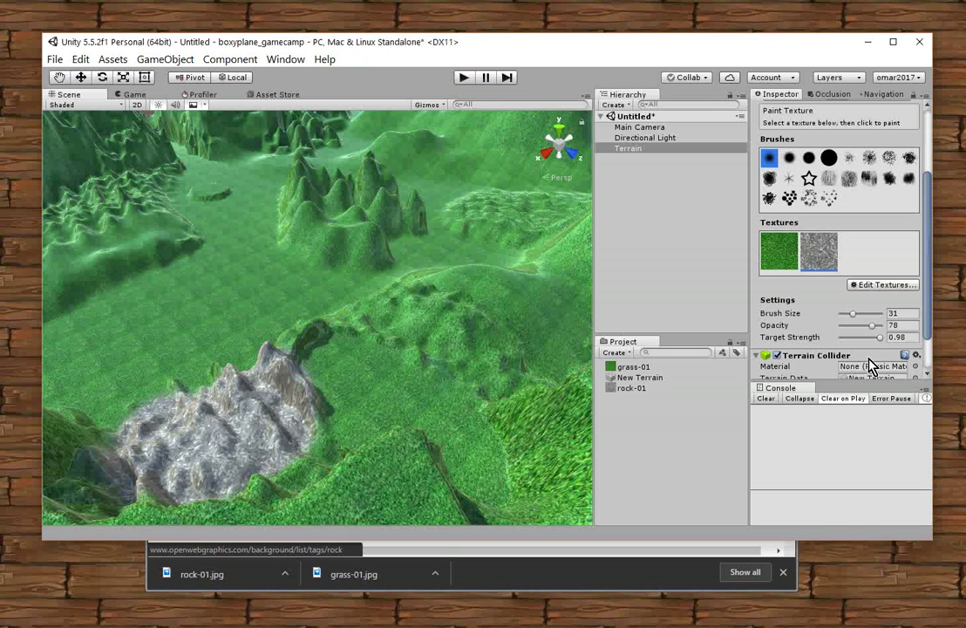
# Set the target strength to 0.78 and paint rock over the bumpy hill beside the already painted ridge.
pyautogui.moveTo(879, 337); pyautogui.dragTo(872, 338)
pyautogui.moveTo(368, 318)
pyautogui.mouseDown()
pyautogui.moveTo(442, 333)
pyautogui.moveTo(484, 364)
pyautogui.mouseUp()
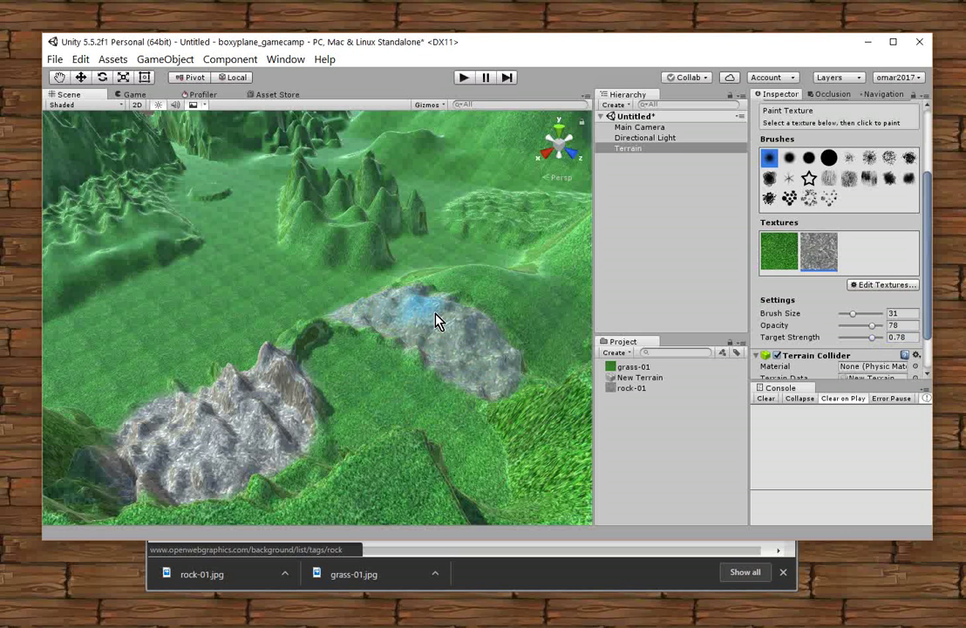
pyautogui.scroll(4, 449, 331)
pyautogui.scroll(-8, 449, 331)
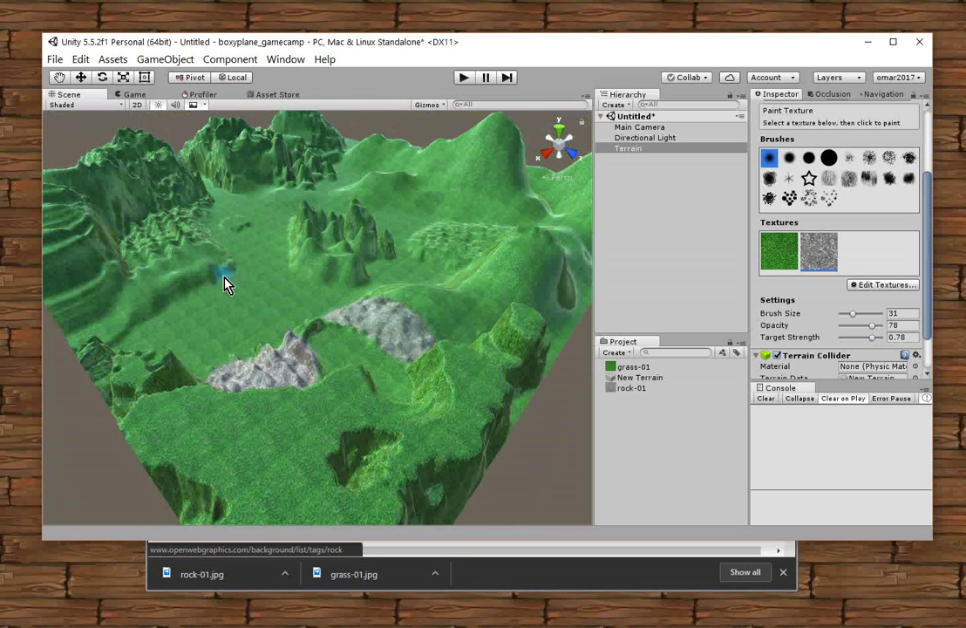
# Lower the target strength to 0.45 and paint a light patch of rock on the rippled lower slope of the large mountain.
pyautogui.press('alt')
pyautogui.keyDown('alt'); pyautogui.moveTo(161, 291); pyautogui.dragTo(241, 354); pyautogui.keyUp('alt')
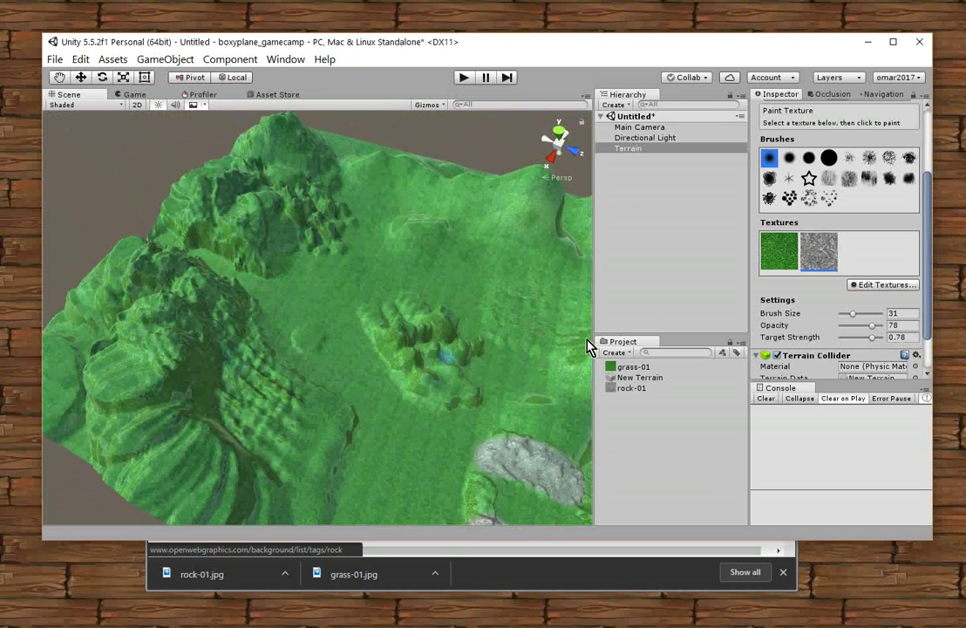
pyautogui.moveTo(873, 340); pyautogui.dragTo(860, 340)
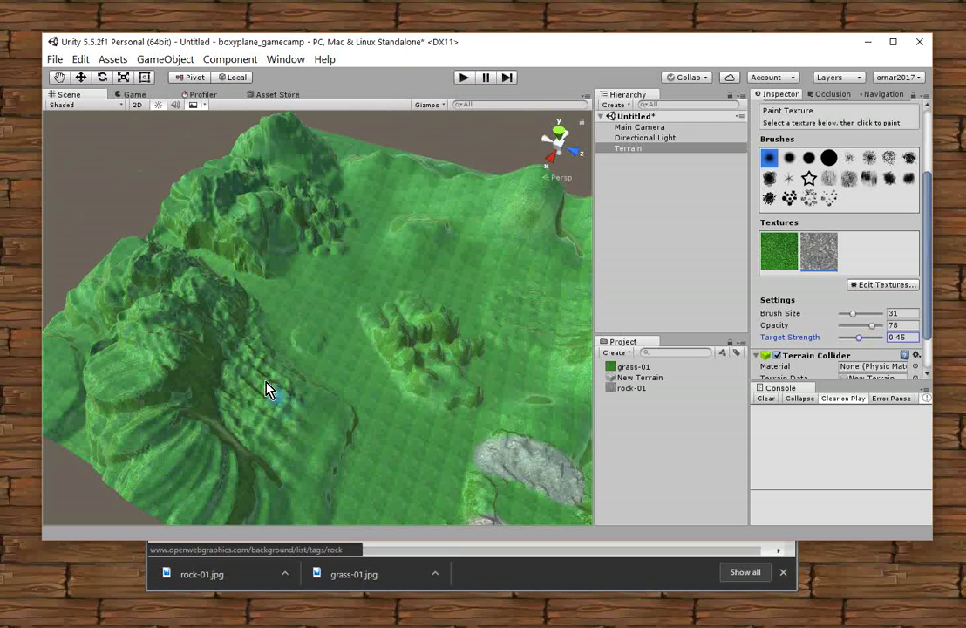
pyautogui.scroll(5, 264, 423)
pyautogui.moveTo(206, 442)
pyautogui.mouseDown()
pyautogui.moveTo(168, 398)
pyautogui.moveTo(173, 440)
pyautogui.moveTo(217, 465)
pyautogui.moveTo(188, 397)
pyautogui.moveTo(237, 480)
pyautogui.moveTo(200, 398)
pyautogui.moveTo(206, 436)
pyautogui.mouseUp()
pyautogui.scroll(-4, 205, 437)
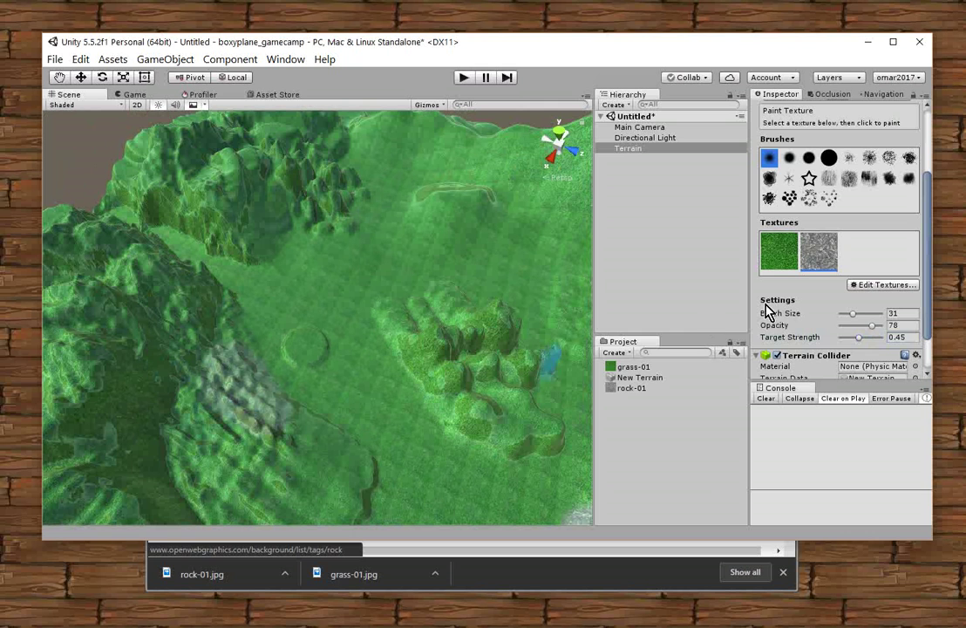
# Paint stronger rock over the mountain's rippled slope, raising the target strength to 0.78 and finally to 1.
pyautogui.moveTo(859, 339); pyautogui.dragTo(872, 338)
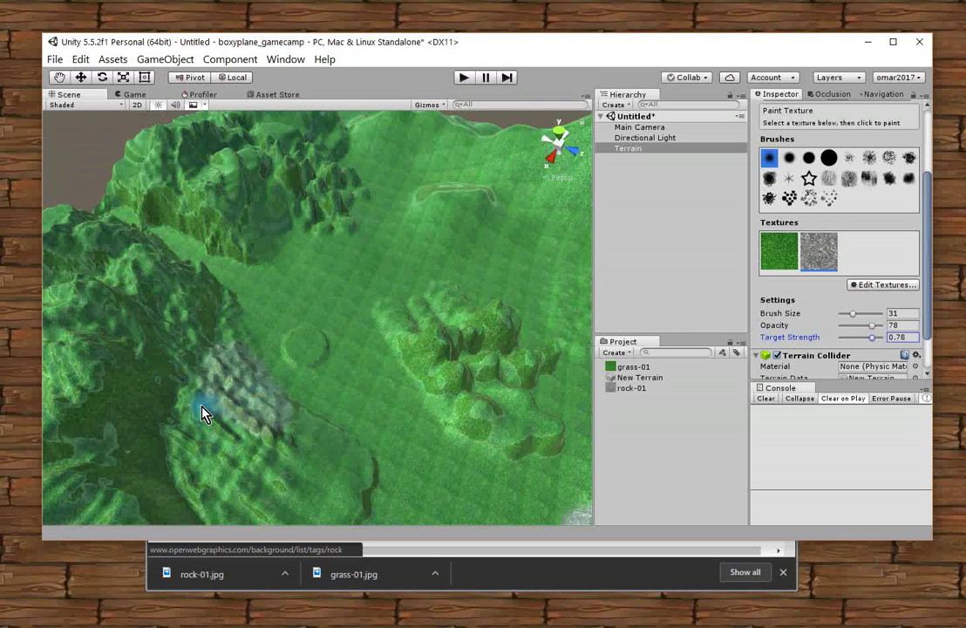
pyautogui.moveTo(199, 409)
pyautogui.mouseDown()
pyautogui.moveTo(231, 442)
pyautogui.moveTo(276, 459)
pyautogui.moveTo(218, 410)
pyautogui.moveTo(214, 420)
pyautogui.mouseUp()
pyautogui.moveTo(872, 338); pyautogui.dragTo(898, 340)
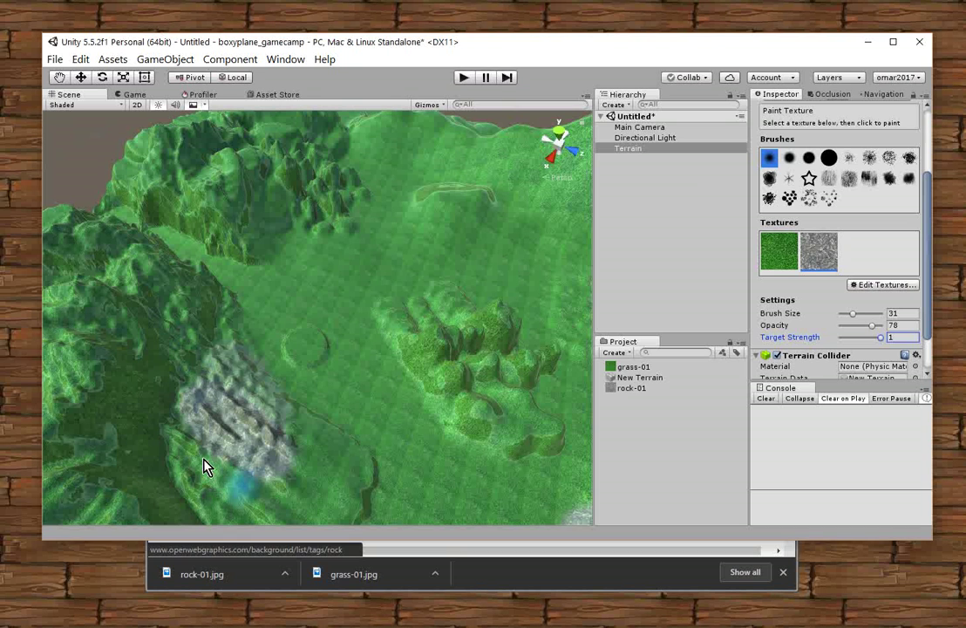
pyautogui.moveTo(190, 448)
pyautogui.mouseDown()
pyautogui.moveTo(238, 492)
pyautogui.moveTo(211, 463)
pyautogui.mouseUp()
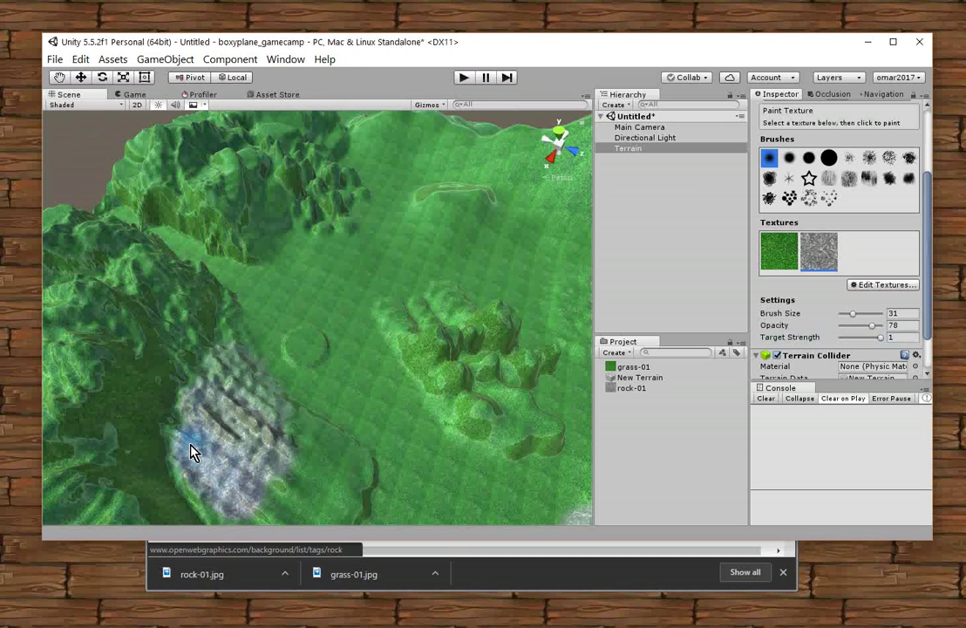
pyautogui.scroll(8, 254, 442)
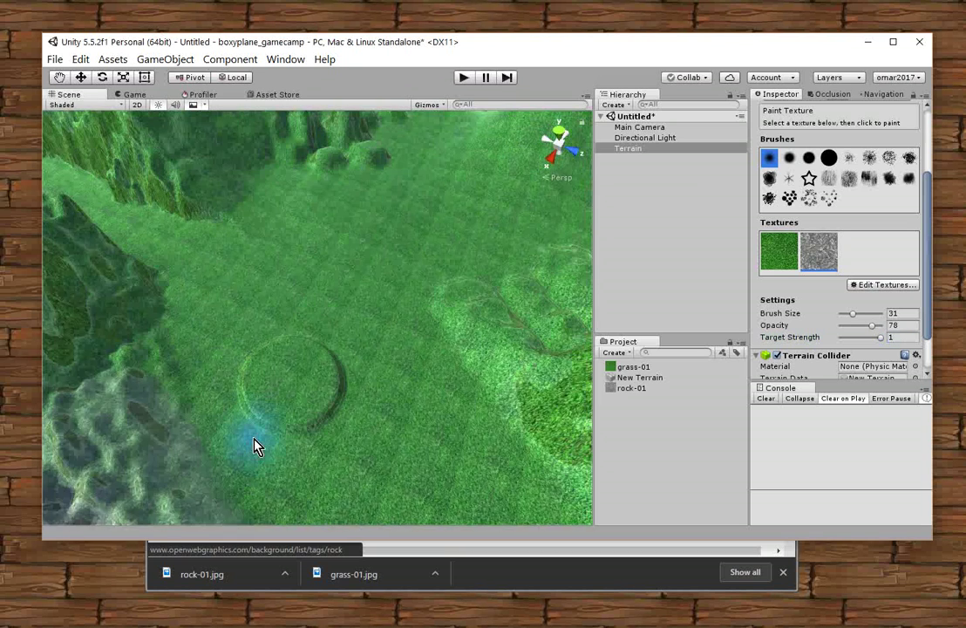
pyautogui.scroll(-5, 130, 488)
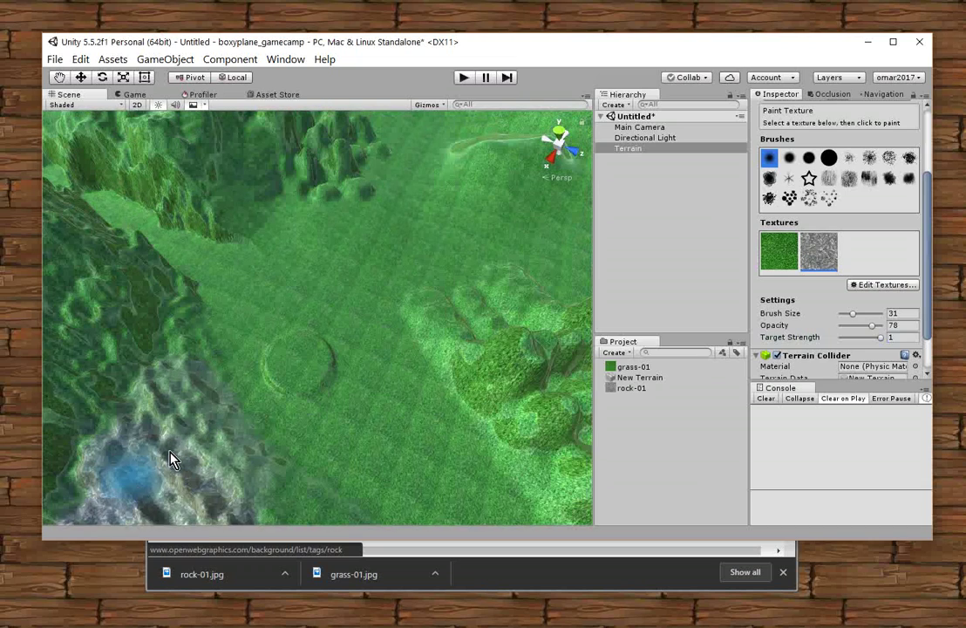
pyautogui.scroll(-3, 157, 475)
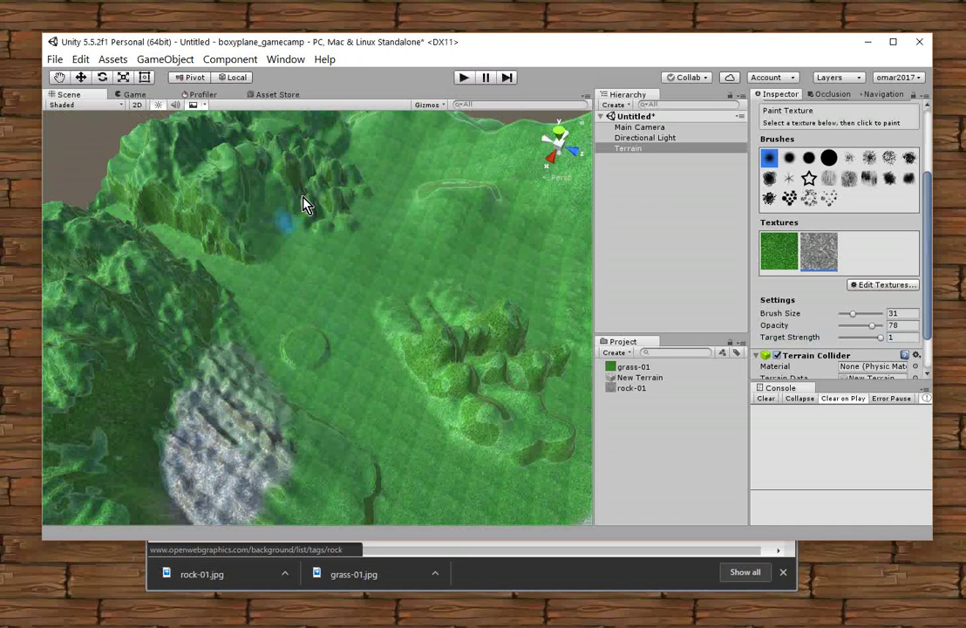
# Paint rock at full strength over the spiky rear outcrop, the bumpy hill mid-valley and the summit of the large mountain.
pyautogui.moveTo(294, 168)
pyautogui.mouseDown()
pyautogui.moveTo(269, 147)
pyautogui.moveTo(314, 167)
pyautogui.moveTo(347, 224)
pyautogui.mouseUp()
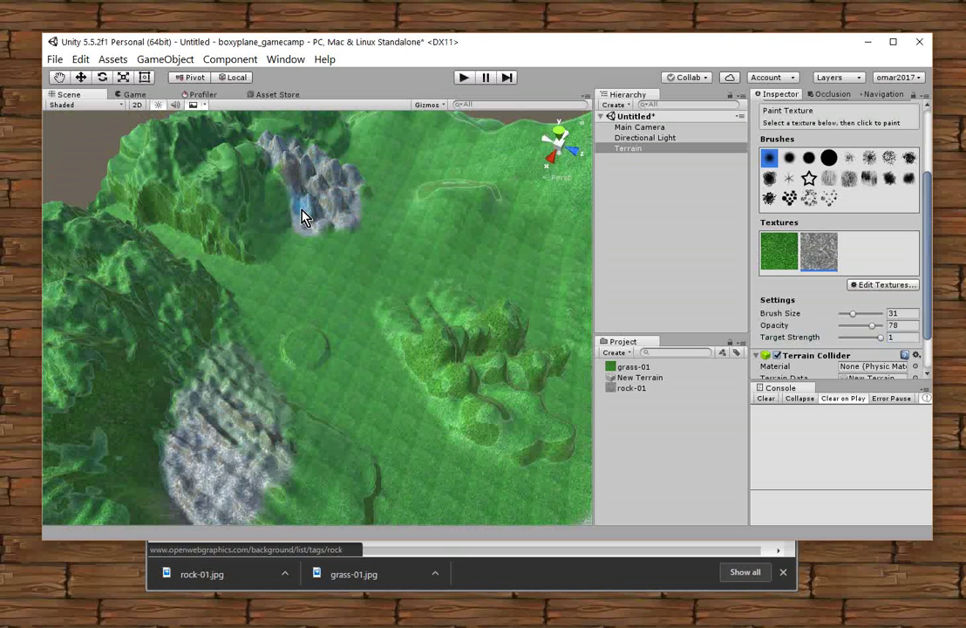
pyautogui.scroll(-5, 200, 281)
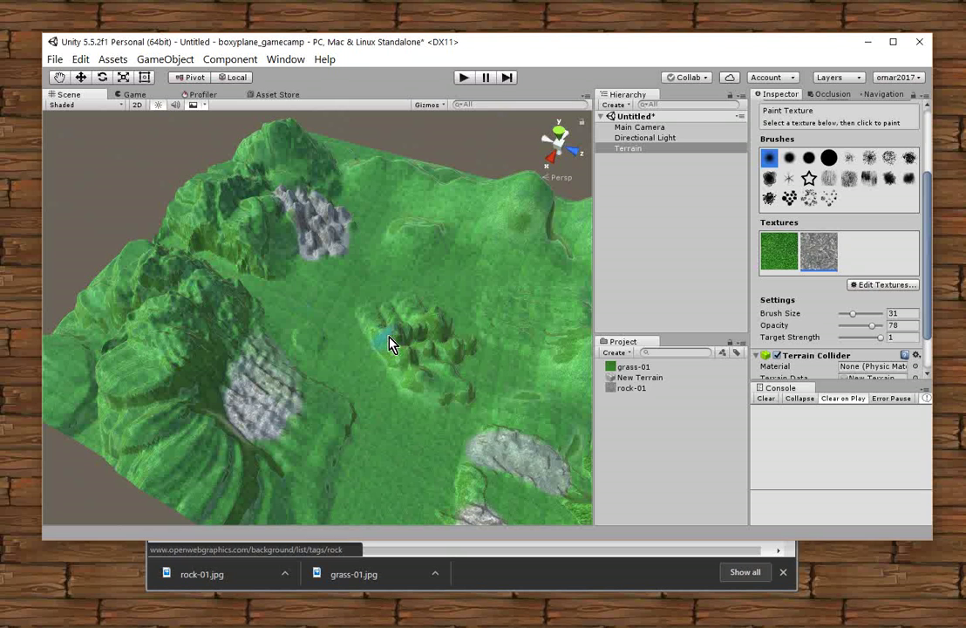
pyautogui.moveTo(429, 335); pyautogui.dragTo(397, 364)
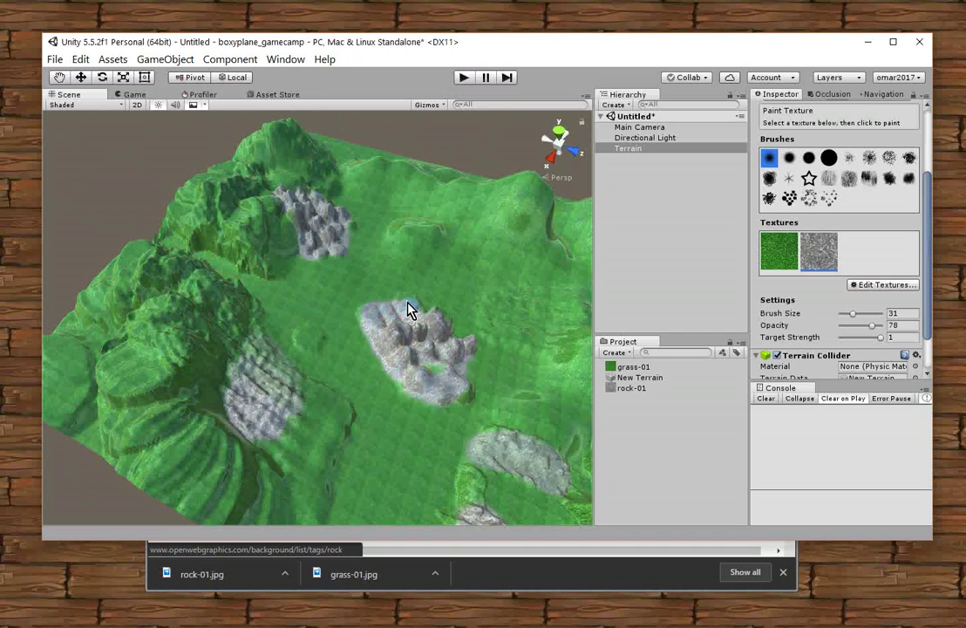
pyautogui.moveTo(158, 332)
pyautogui.mouseDown()
pyautogui.moveTo(125, 321)
pyautogui.moveTo(118, 295)
pyautogui.moveTo(151, 265)
pyautogui.moveTo(183, 274)
pyautogui.moveTo(233, 311)
pyautogui.moveTo(168, 319)
pyautogui.moveTo(196, 308)
pyautogui.moveTo(147, 300)
pyautogui.moveTo(222, 296)
pyautogui.moveTo(185, 271)
pyautogui.moveTo(213, 277)
pyautogui.mouseUp()
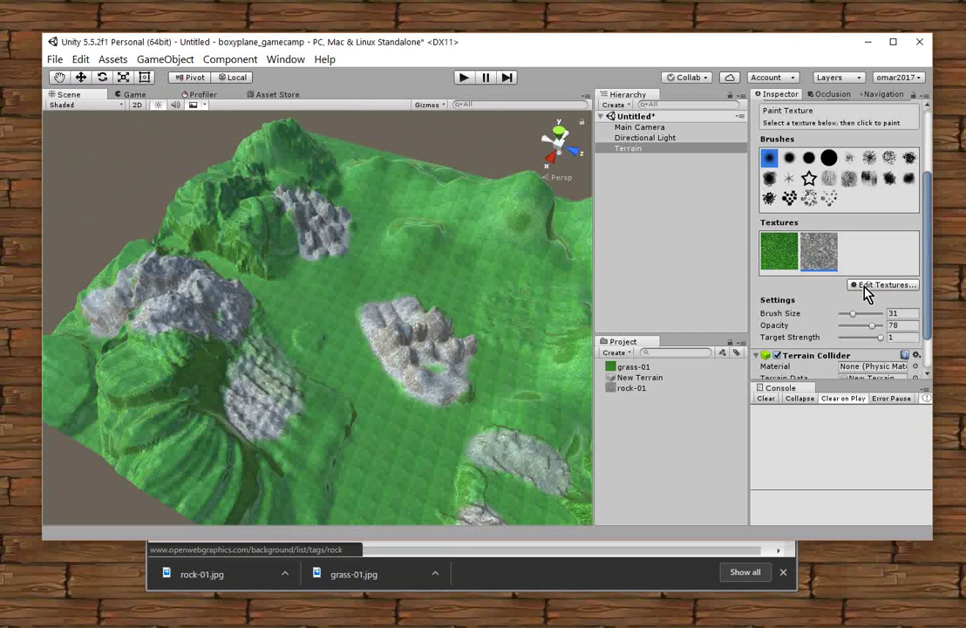
# Switch to the browser, close the rock image preview and search Google Images for "water texture 512".
pyautogui.click(480, 583)
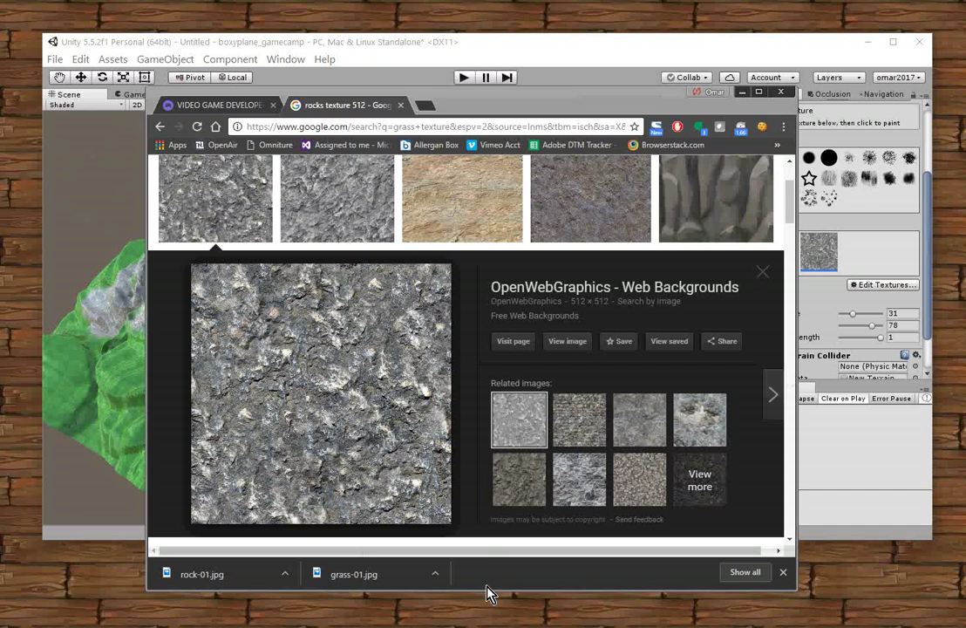
pyautogui.scroll(3, 486, 327)
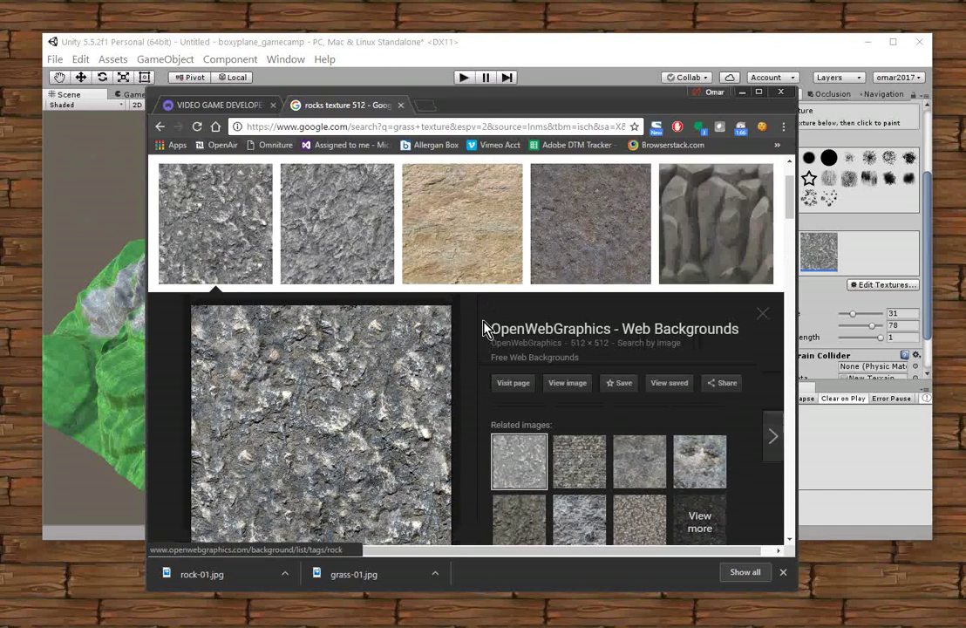
pyautogui.click(763, 400)
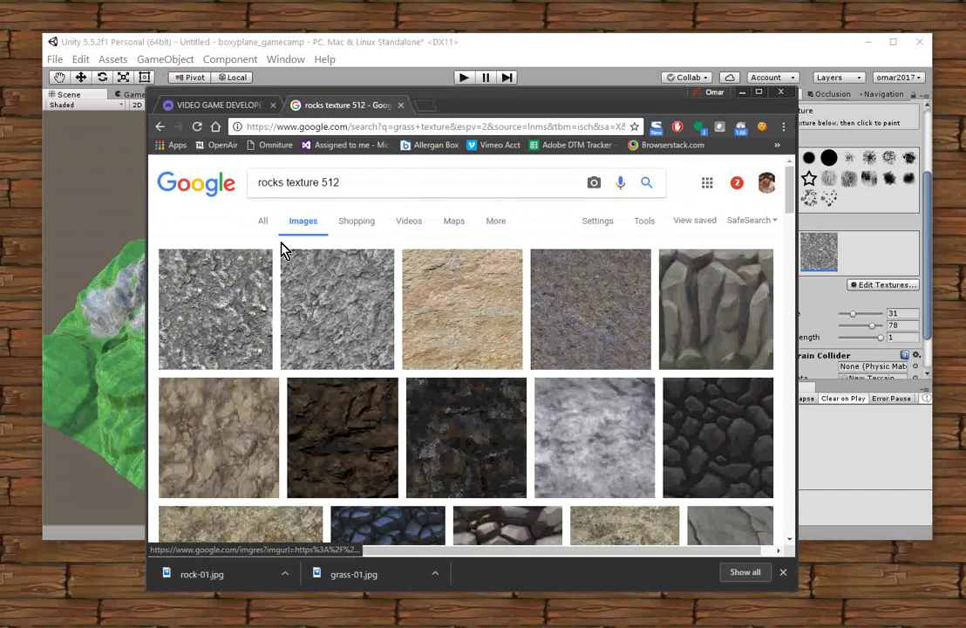
pyautogui.doubleClick(264, 182)
pyautogui.write('water')
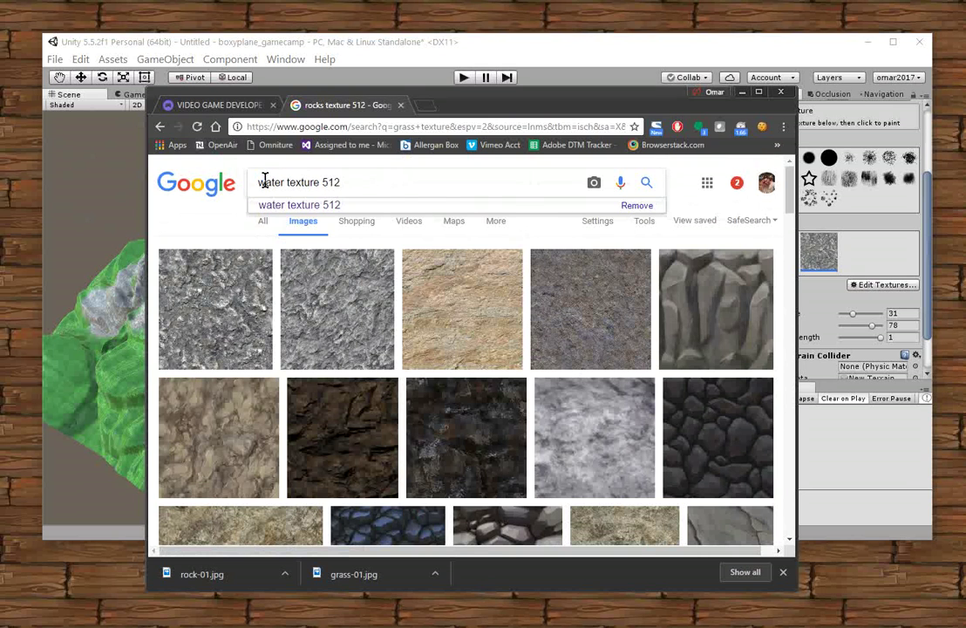
pyautogui.press('Return')
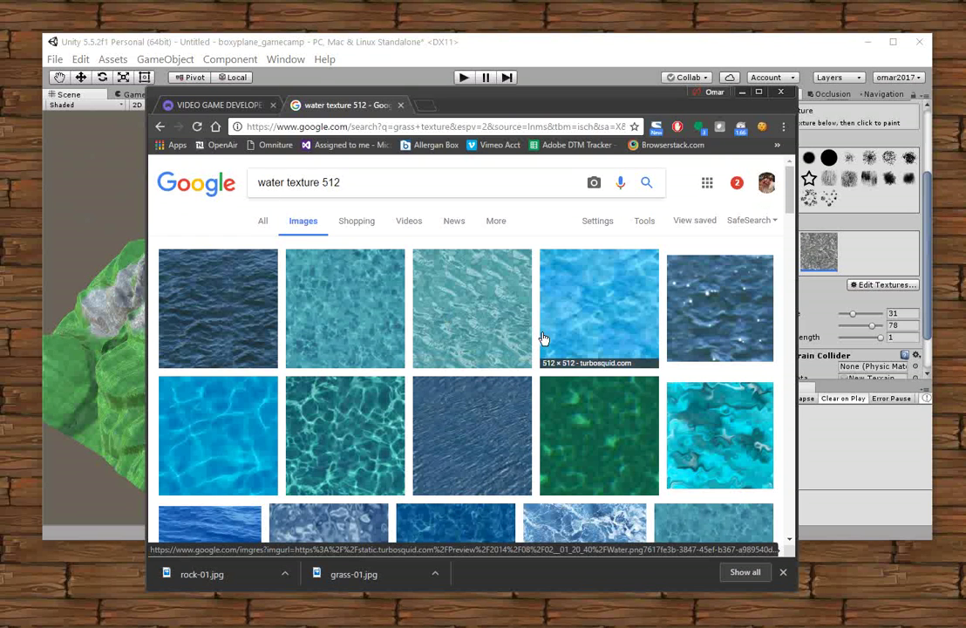
# Browse the water texture results and preview the 256 × 256 dark blue water image with sparkles from vterrain.org.
pyautogui.scroll(-2, 543, 338)
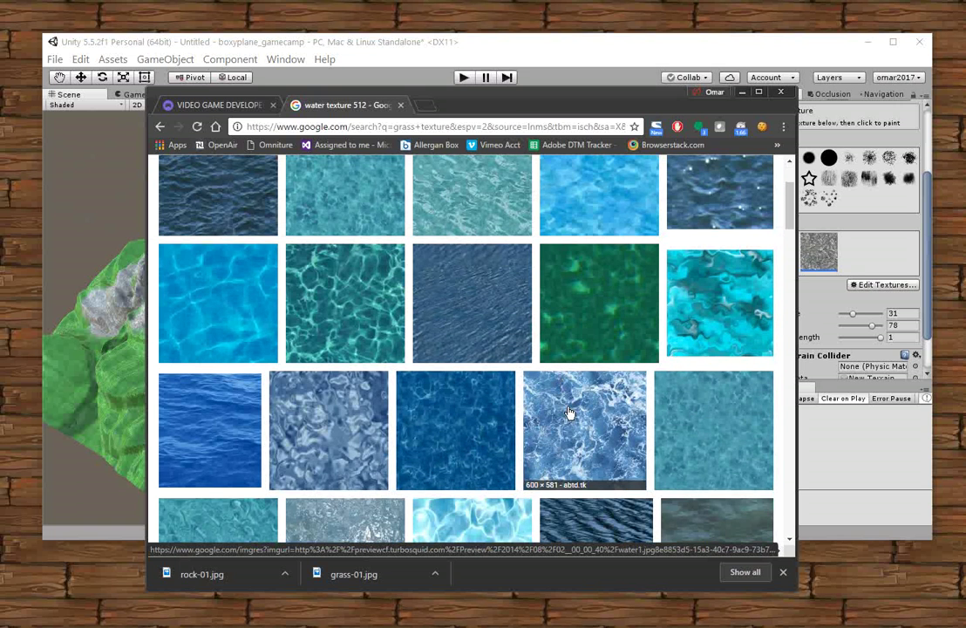
pyautogui.moveTo(507, 106); pyautogui.dragTo(560, 98)
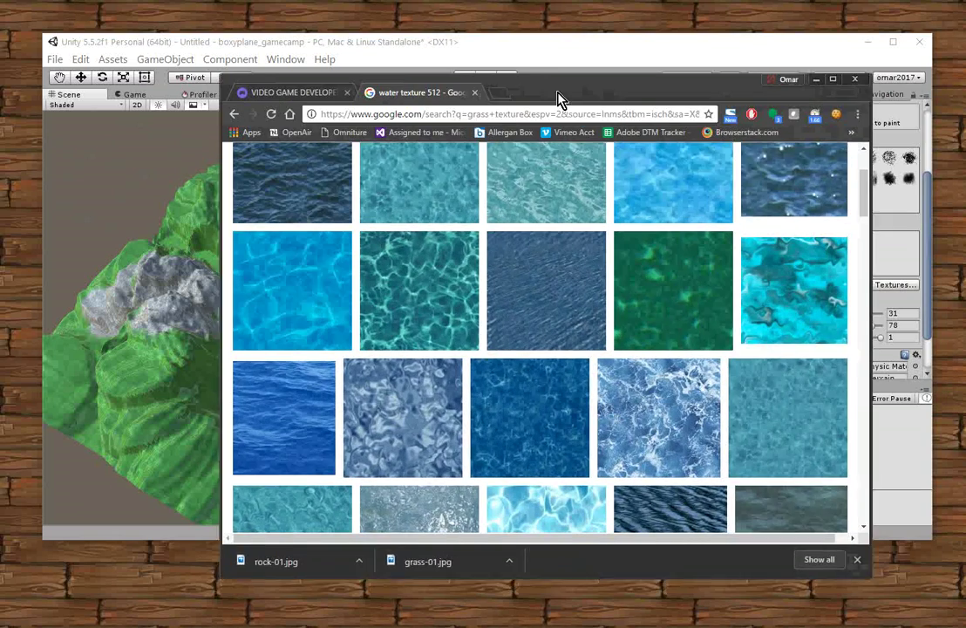
pyautogui.scroll(3, 608, 334)
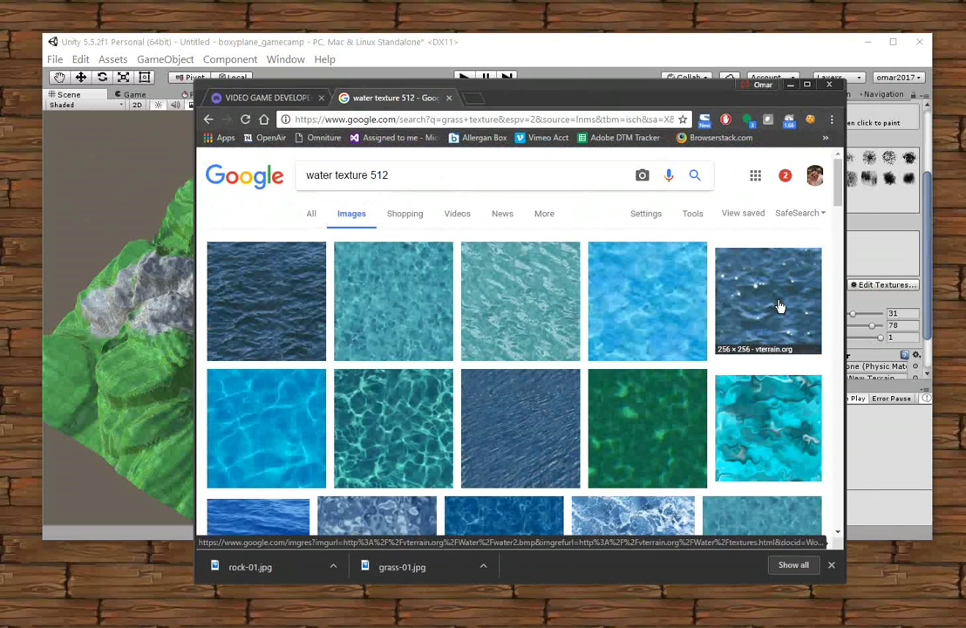
pyautogui.scroll(-3, 781, 306)
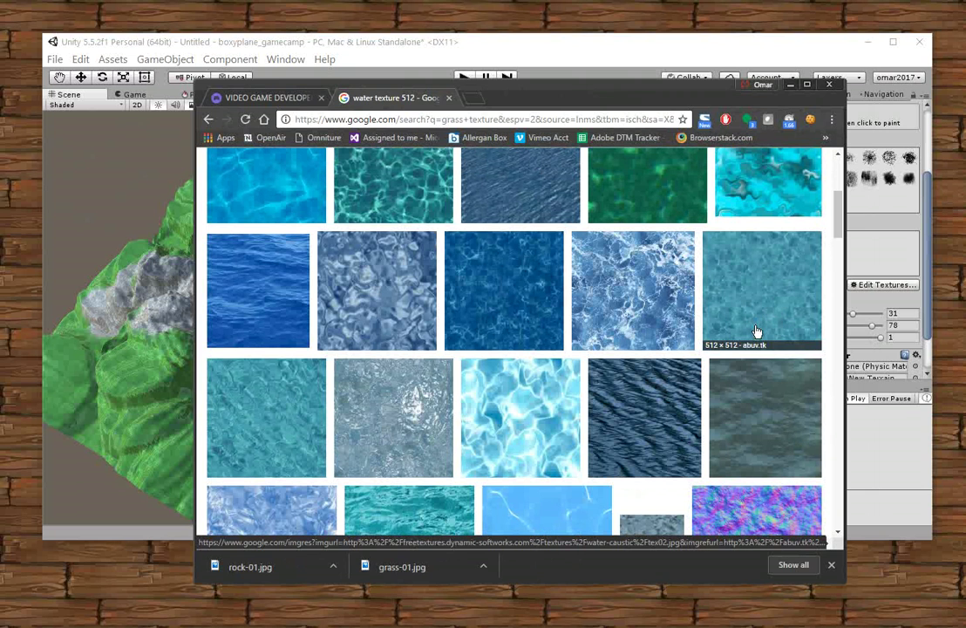
pyautogui.scroll(3, 757, 332)
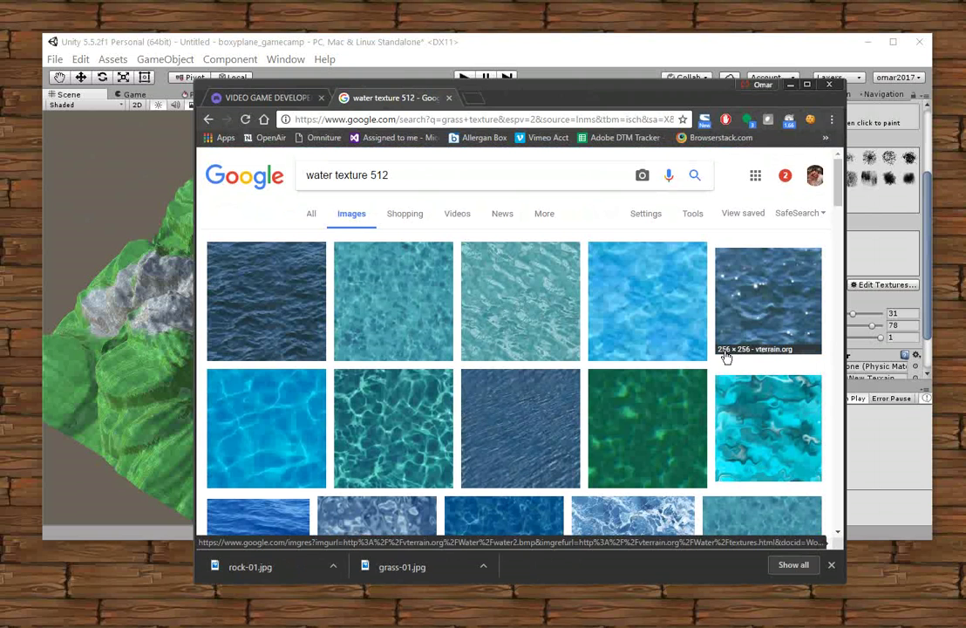
pyautogui.click(766, 310)
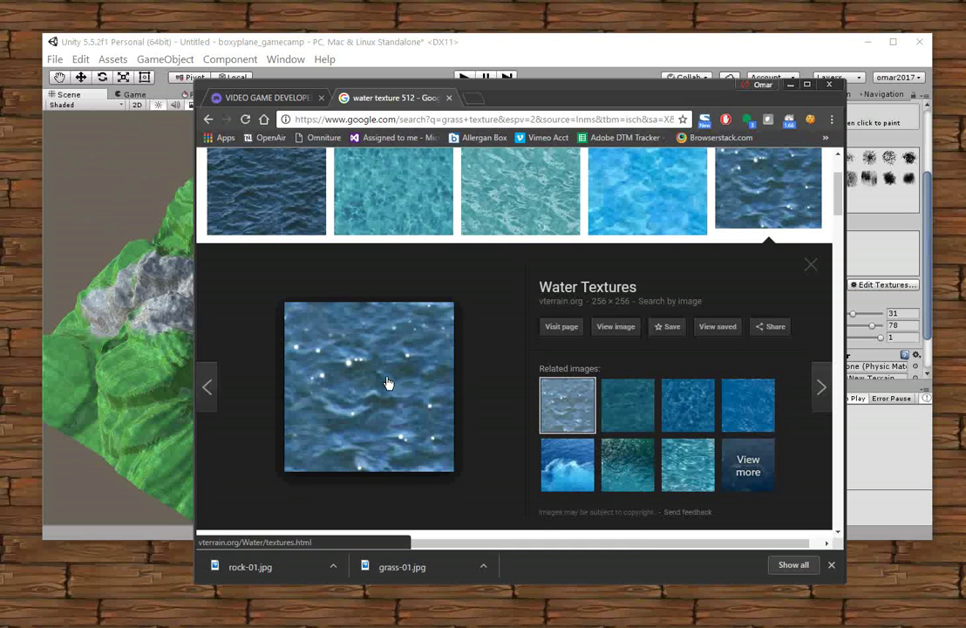
# Save the previewed water image as water-01 in the project's Assets folder and dismiss the browser's download list.
pyautogui.rightClick(387, 378)
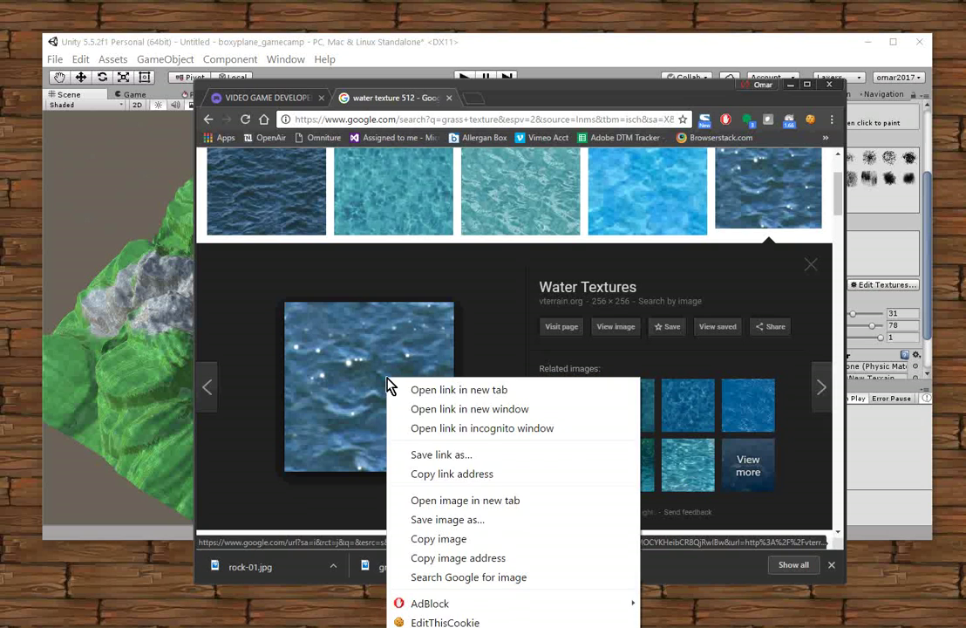
pyautogui.click(464, 520)
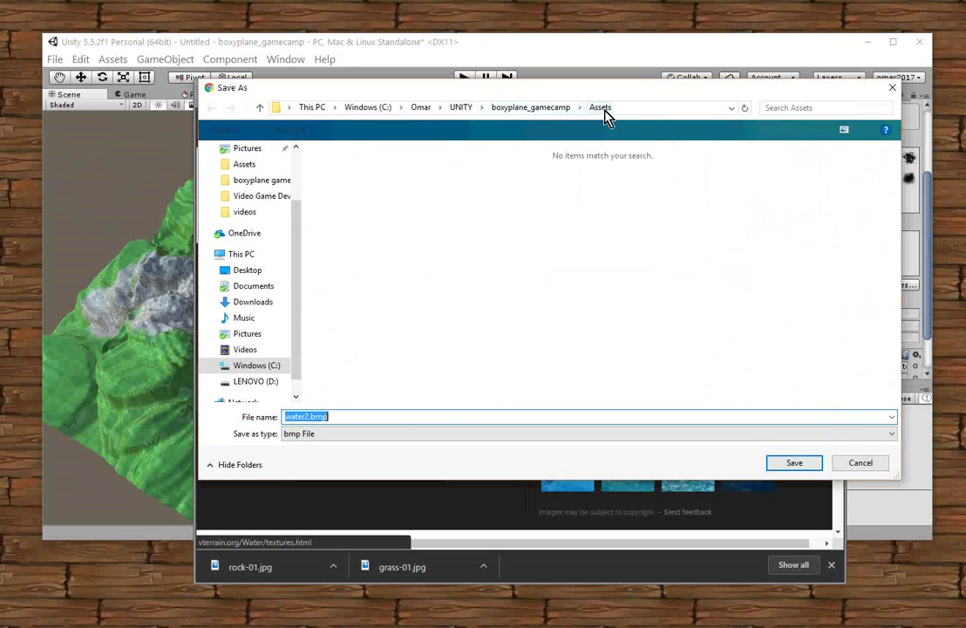
pyautogui.doubleClick(291, 416)
pyautogui.write('wa')
pyautogui.click(797, 464)
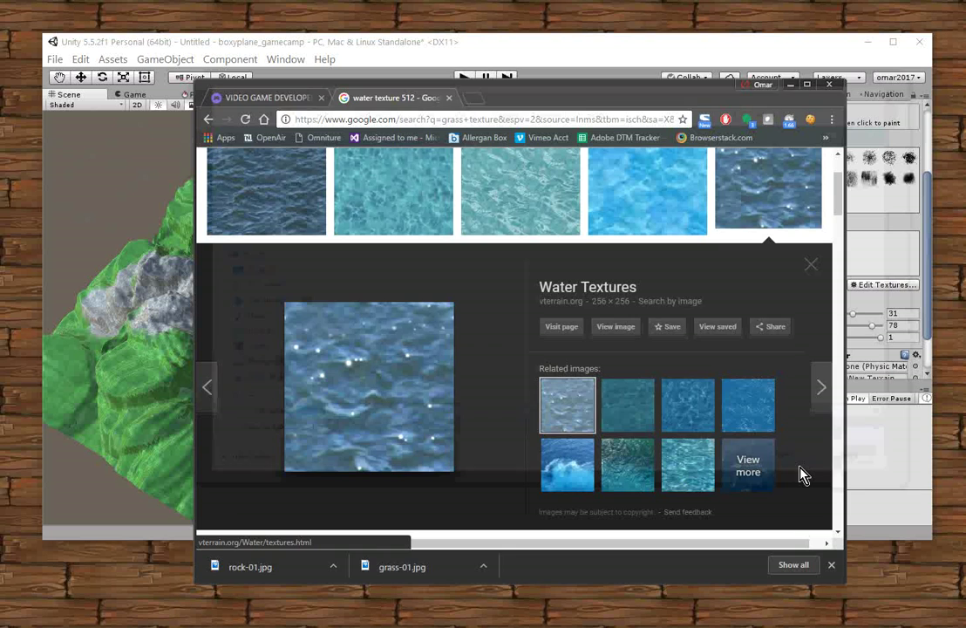
pyautogui.click(832, 569)
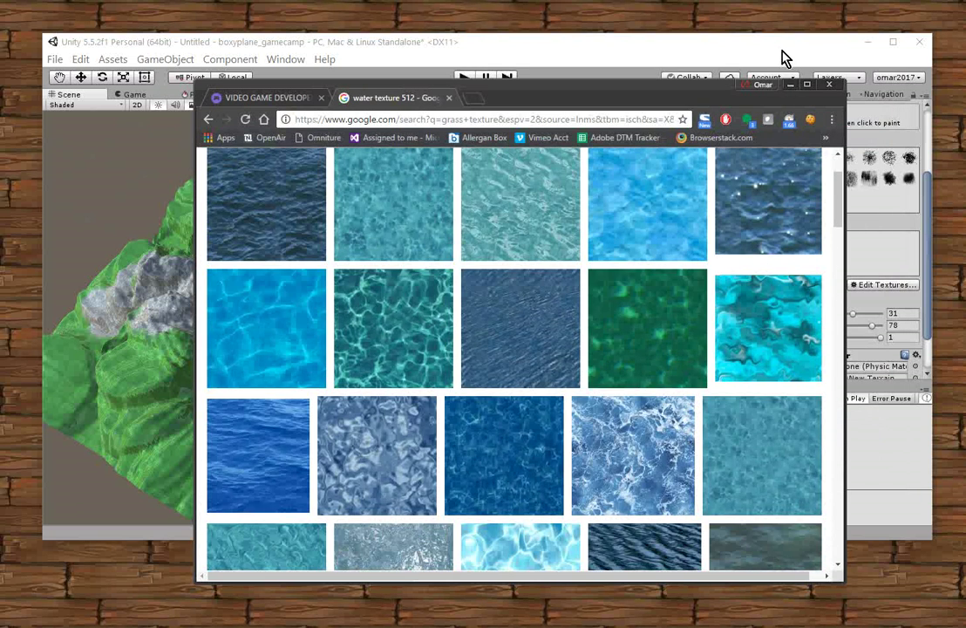
# Return to Unity and add water-01 as the third terrain paint texture, using it as the albedo.
pyautogui.click(783, 59)
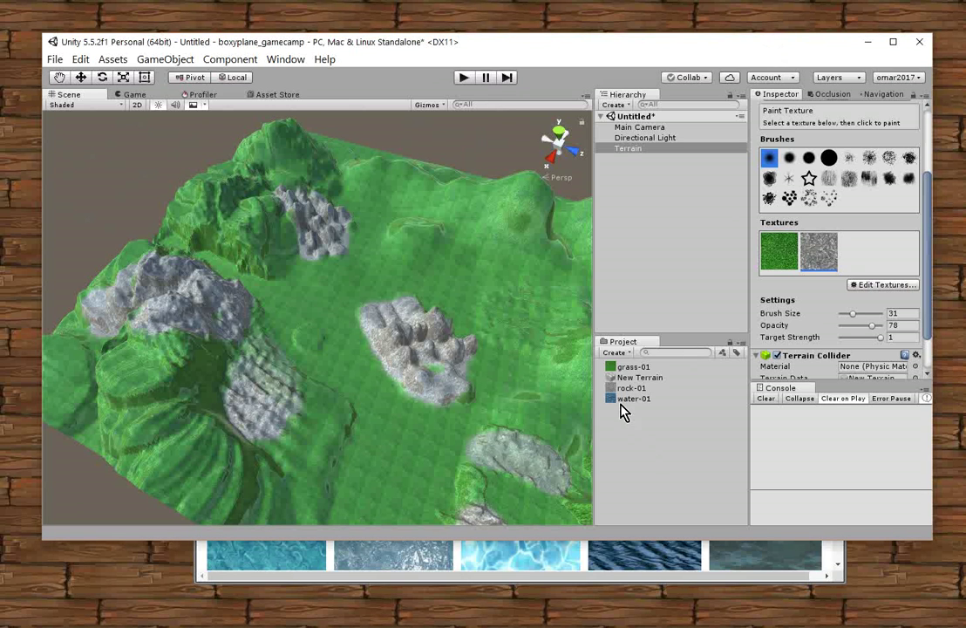
pyautogui.click(866, 287)
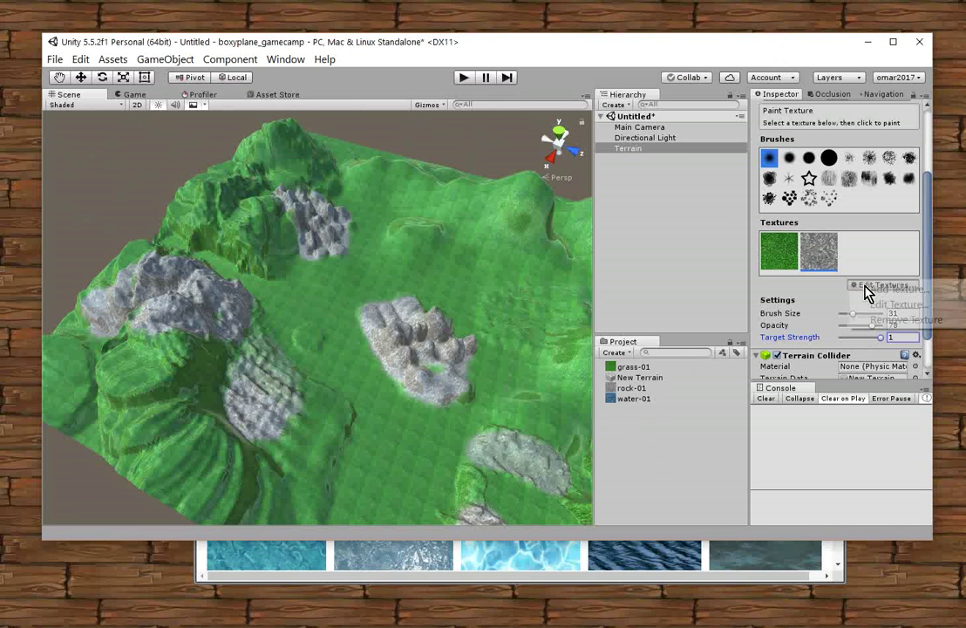
pyautogui.click(870, 289)
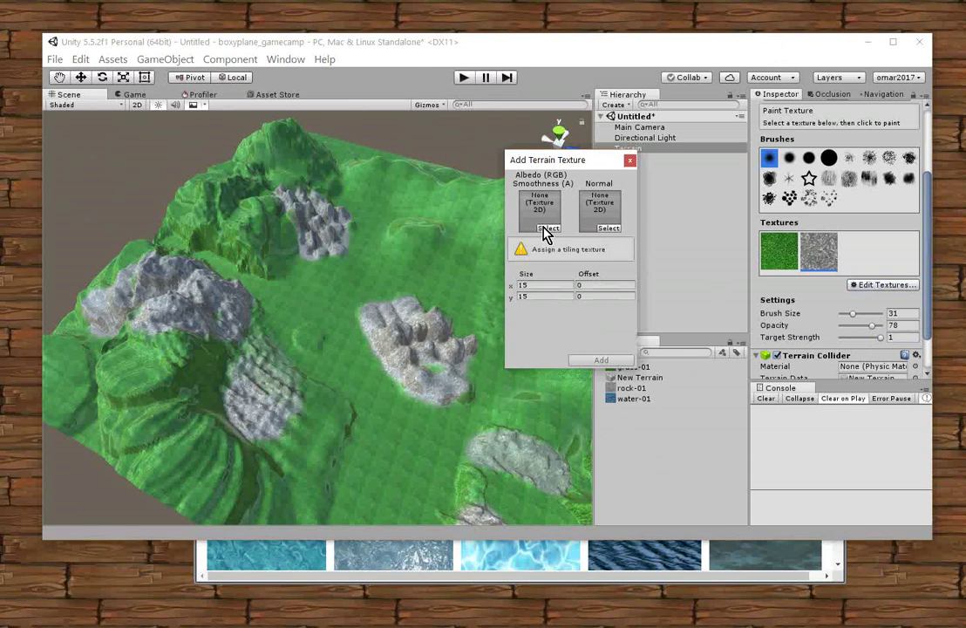
pyautogui.click(548, 228)
pyautogui.doubleClick(541, 151)
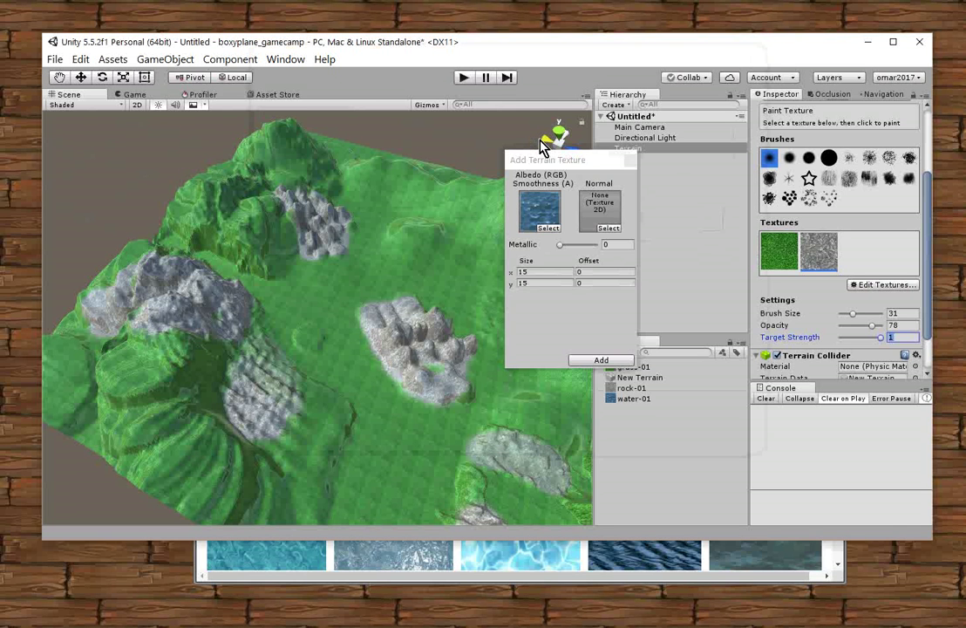
pyautogui.click(600, 361)
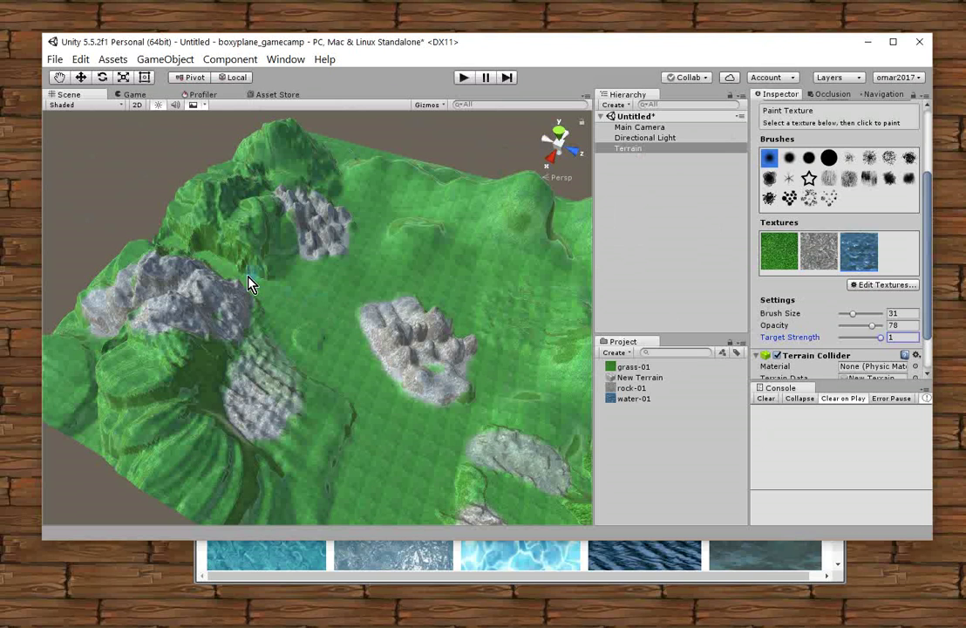
# Paint the water texture with the second soft round brush along the valley between the mountains, ending in a pool on the grass plain.
pyautogui.click(789, 157)
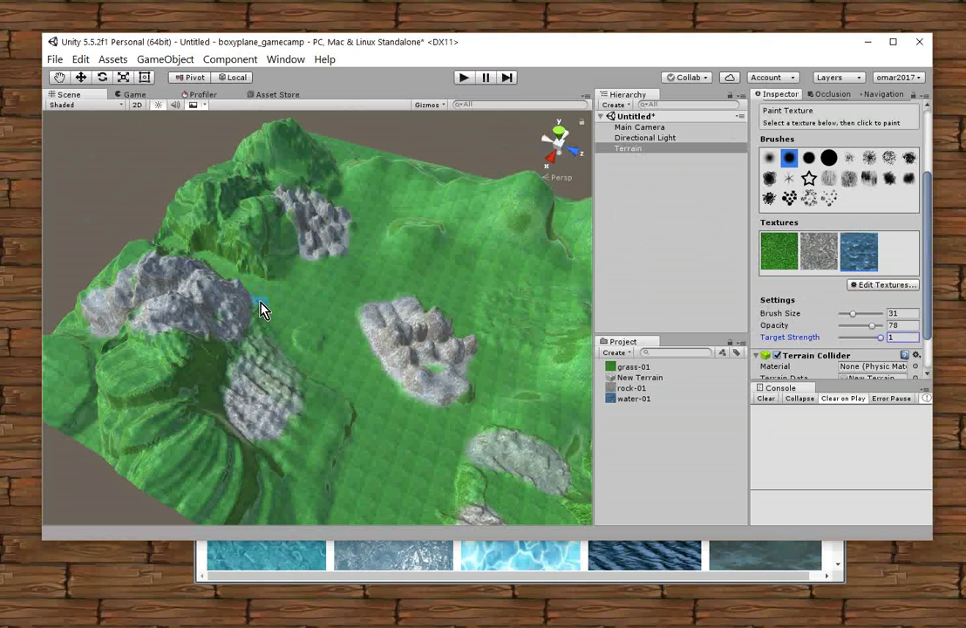
pyautogui.keyDown('alt'); pyautogui.moveTo(264, 299); pyautogui.dragTo(242, 345); pyautogui.keyUp('alt')
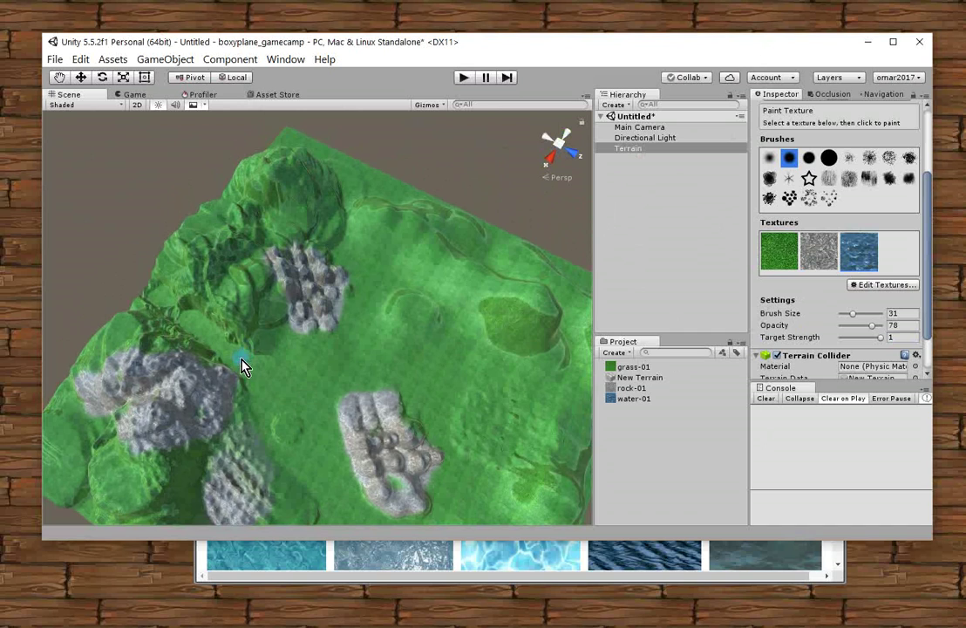
pyautogui.scroll(3, 241, 367)
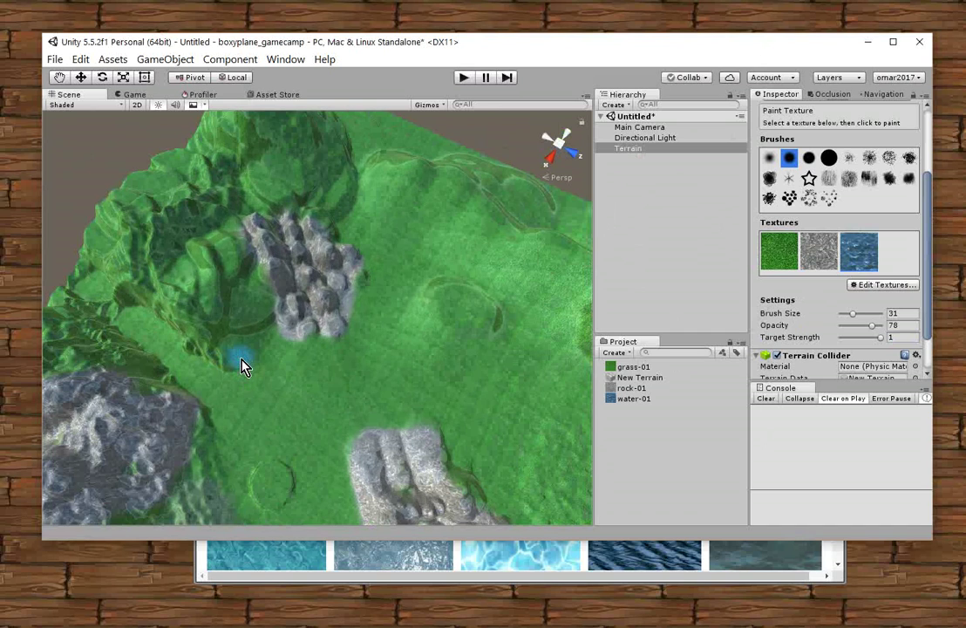
pyautogui.click(60, 78)
pyautogui.moveTo(241, 366); pyautogui.dragTo(307, 351)
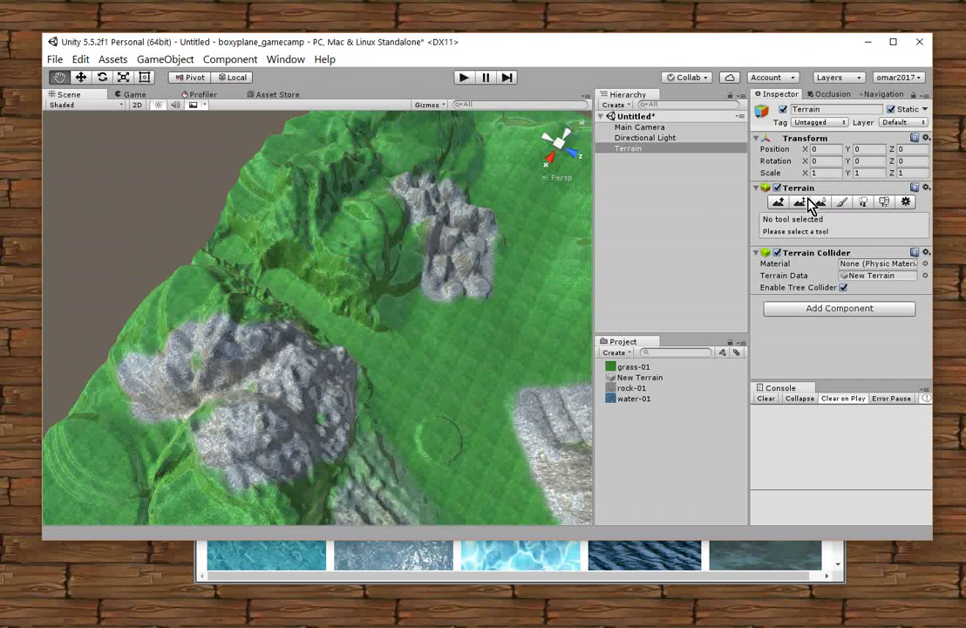
pyautogui.click(841, 202)
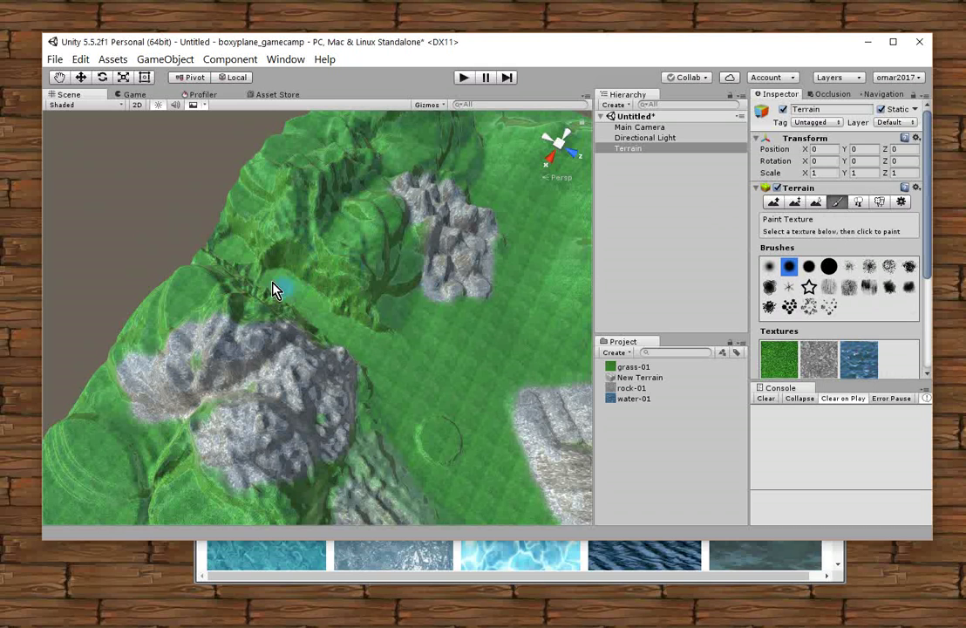
pyautogui.moveTo(246, 276)
pyautogui.mouseDown()
pyautogui.moveTo(273, 294)
pyautogui.moveTo(291, 288)
pyautogui.mouseUp()
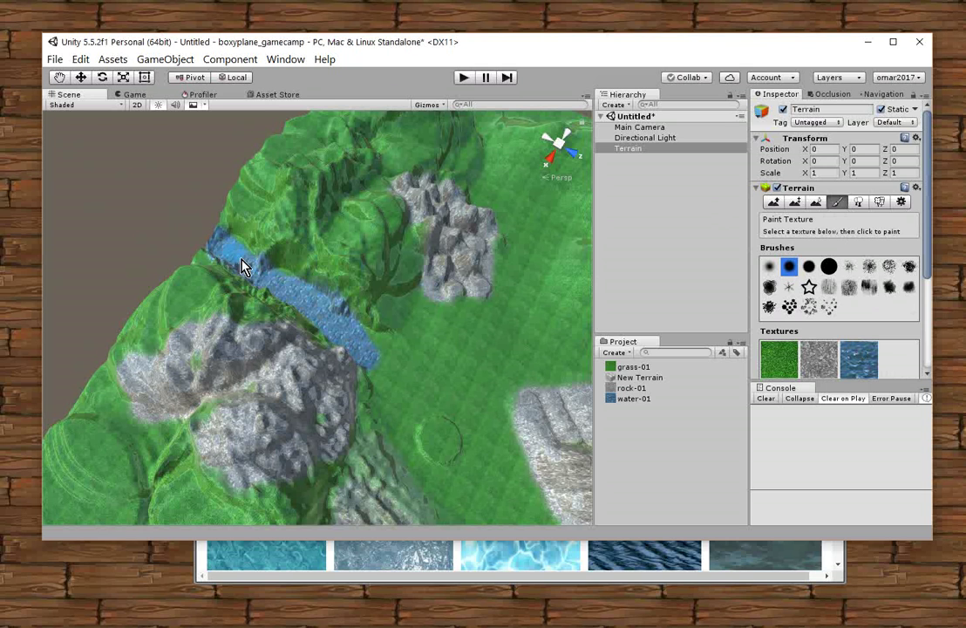
pyautogui.moveTo(284, 281)
pyautogui.mouseDown()
pyautogui.moveTo(399, 362)
pyautogui.moveTo(375, 372)
pyautogui.mouseUp()
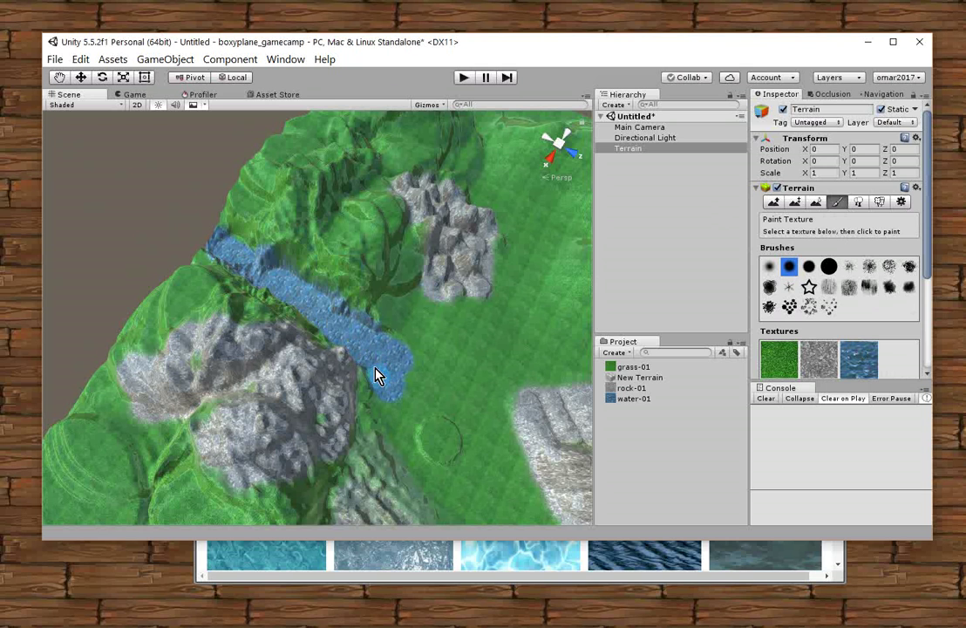
pyautogui.scroll(6, 389, 372)
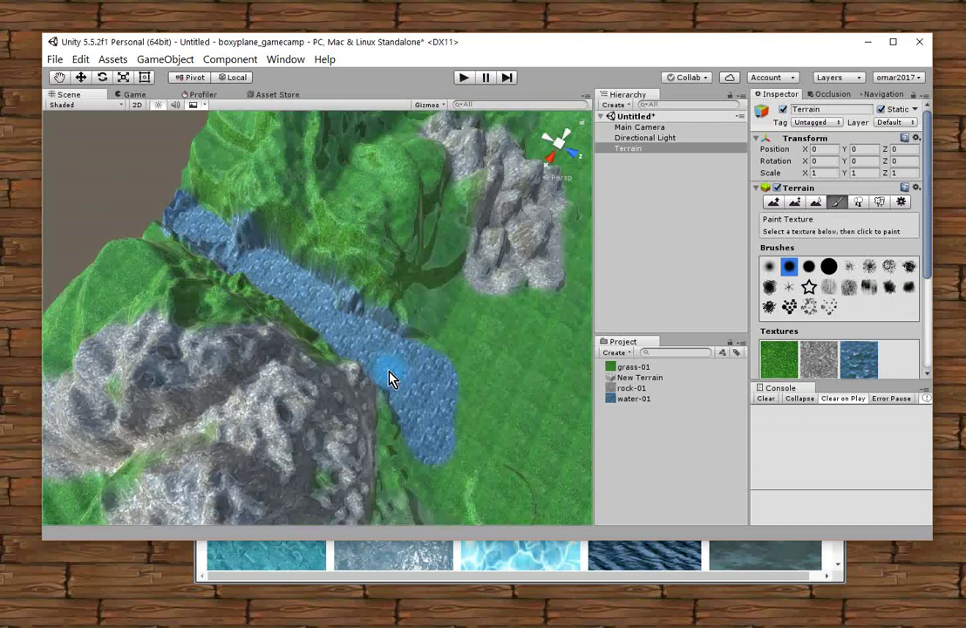
pyautogui.scroll(-4, 389, 379)
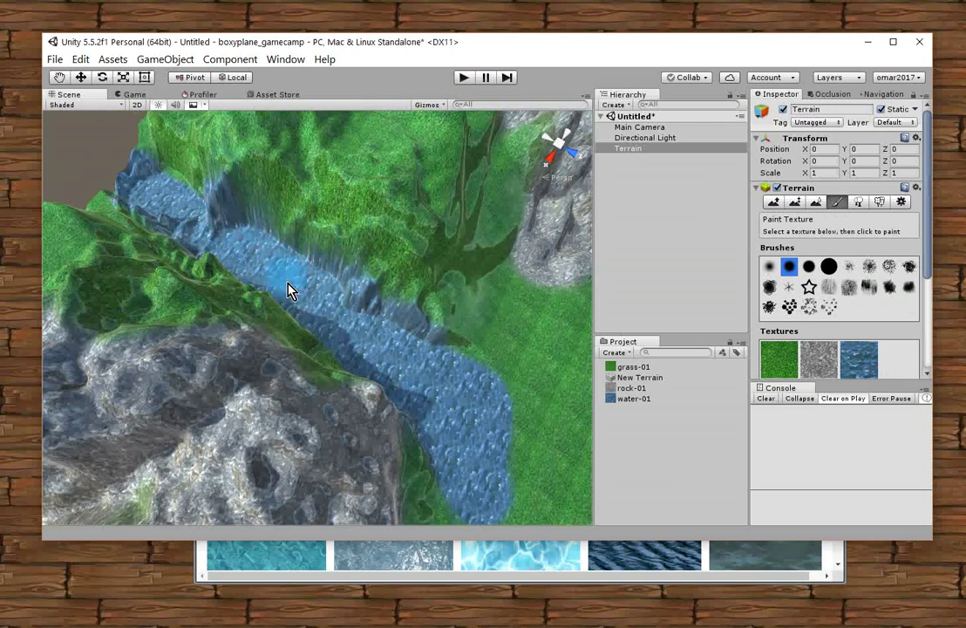
pyautogui.scroll(-5, 289, 290)
pyautogui.scroll(-4, 404, 420)
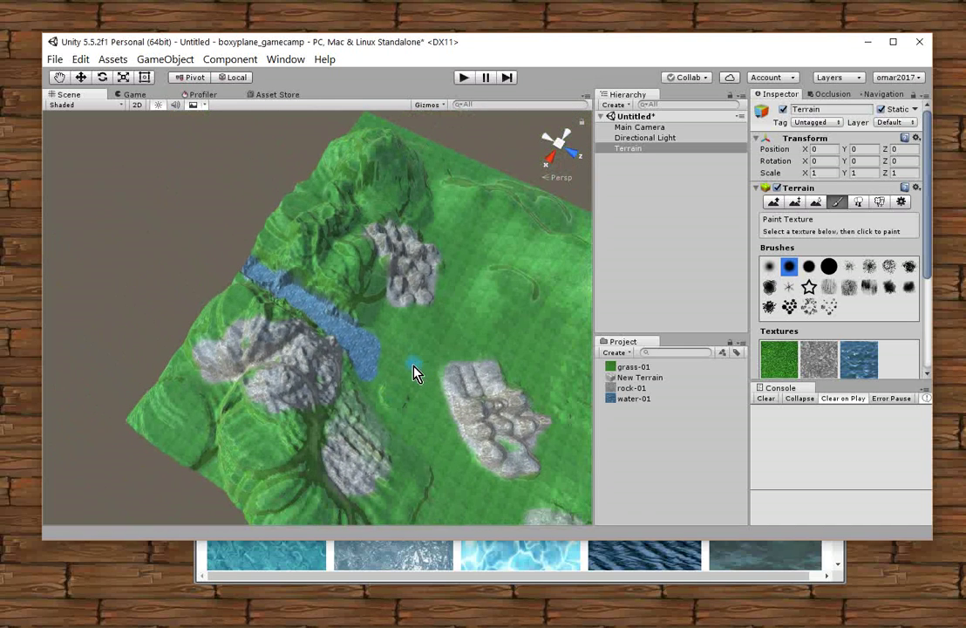
pyautogui.keyDown('alt'); pyautogui.moveTo(401, 369); pyautogui.dragTo(516, 357); pyautogui.keyUp('alt')
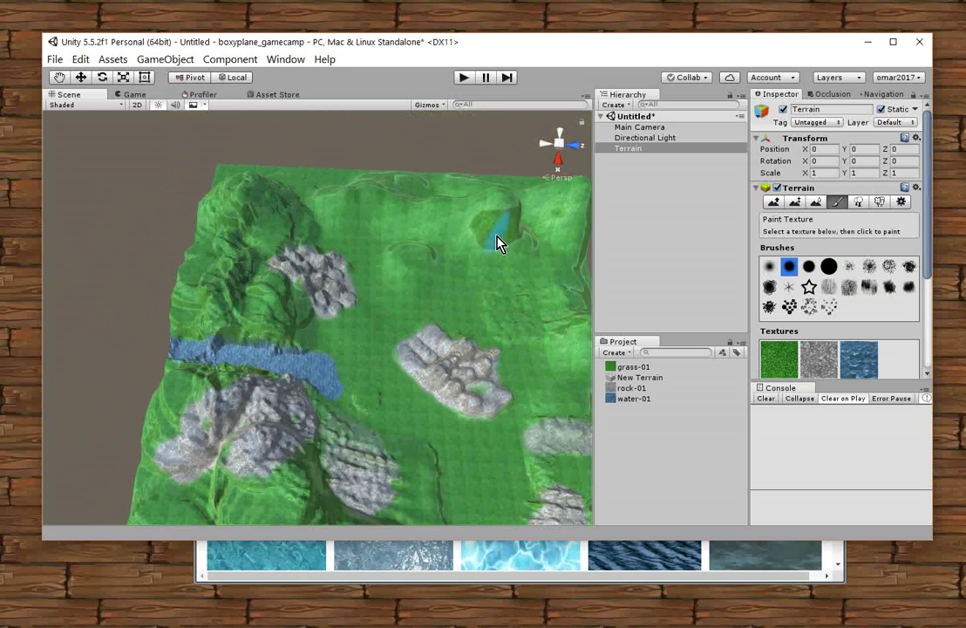
# Review the import settings of the grass-01 texture, including the available texture types, without changing them.
pyautogui.click(616, 369)
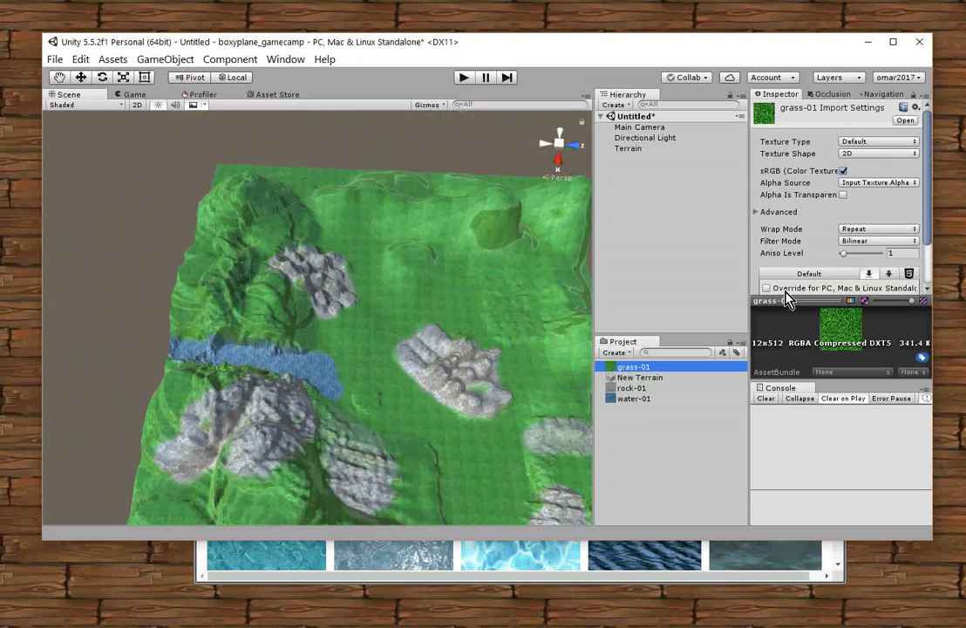
pyautogui.click(869, 143)
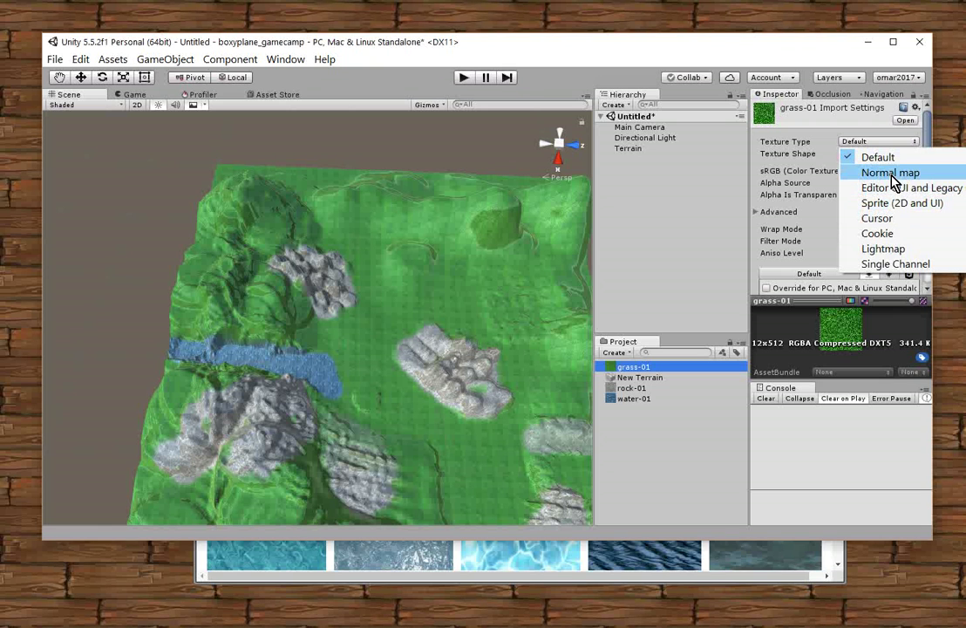
pyautogui.click(833, 155)
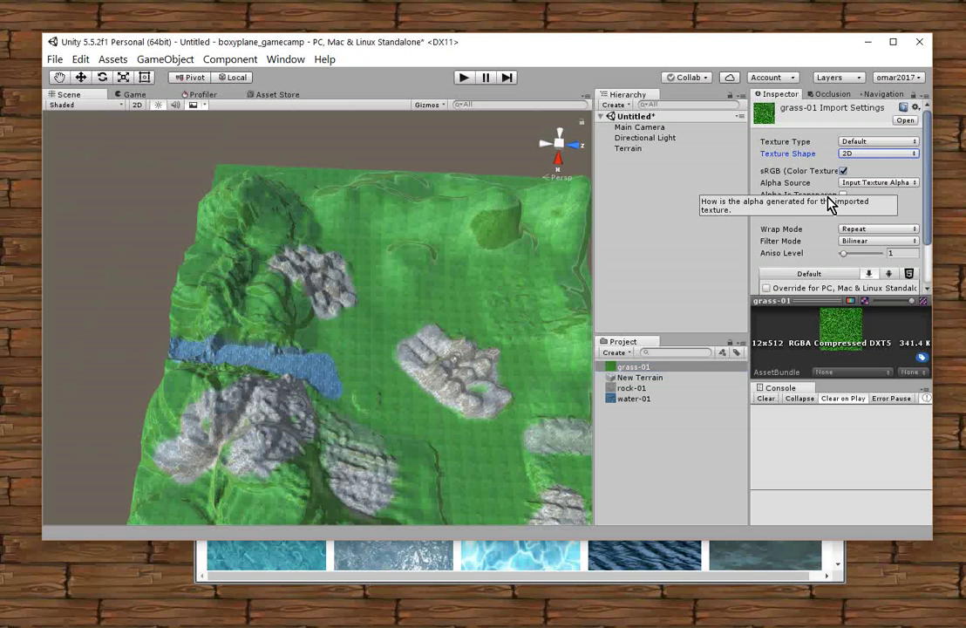
pyautogui.scroll(-3, 854, 249)
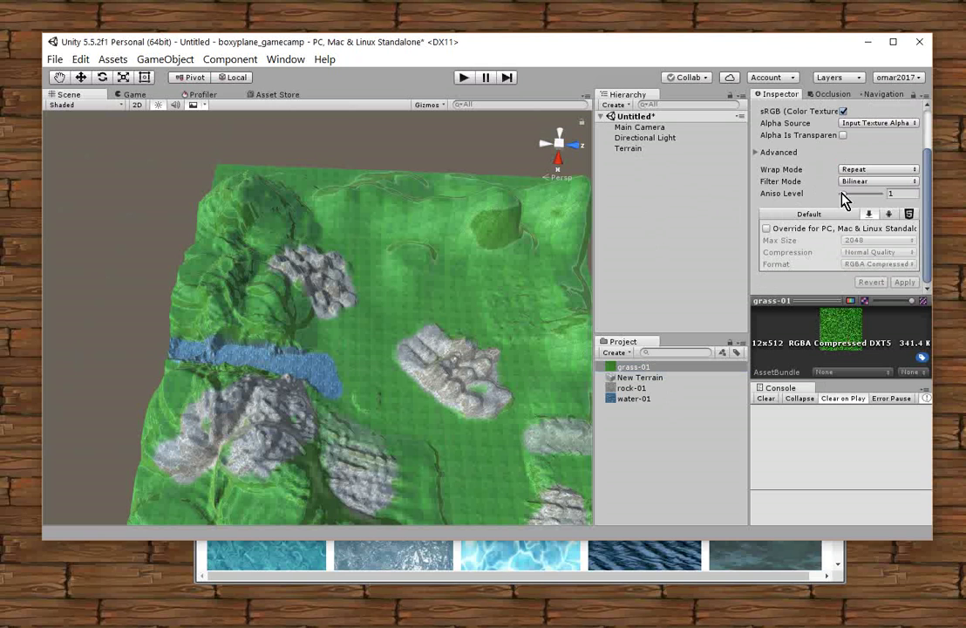
pyautogui.scroll(3, 859, 173)
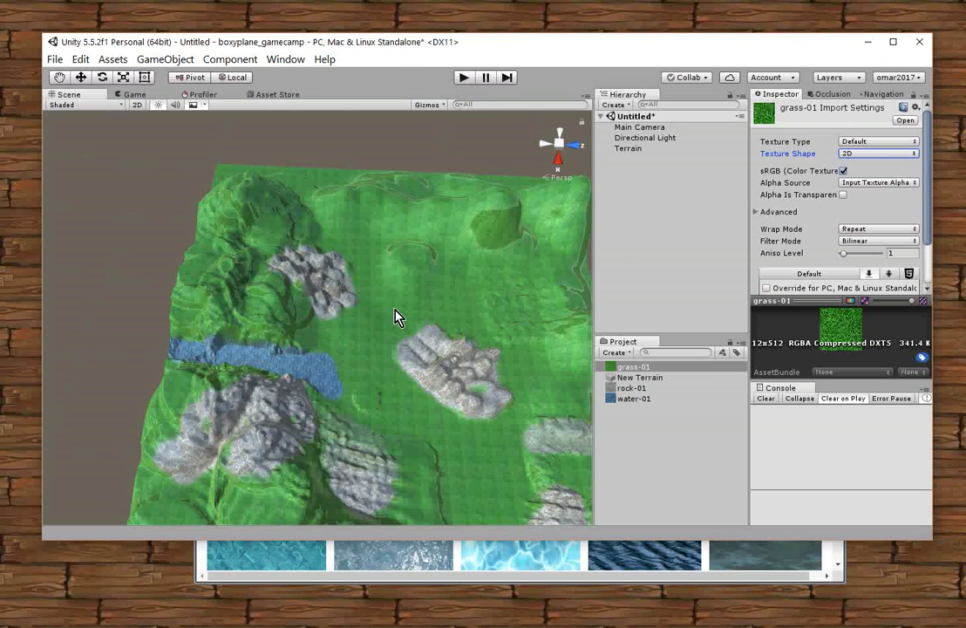
# Examine the textured terrain up close and from ground level, including the grass, rock peaks and water.
pyautogui.keyDown('alt'); pyautogui.moveTo(424, 373); pyautogui.dragTo(325, 289); pyautogui.keyUp('alt')
pyautogui.keyDown('alt'); pyautogui.scroll(6, 356, 321); pyautogui.keyUp('alt')
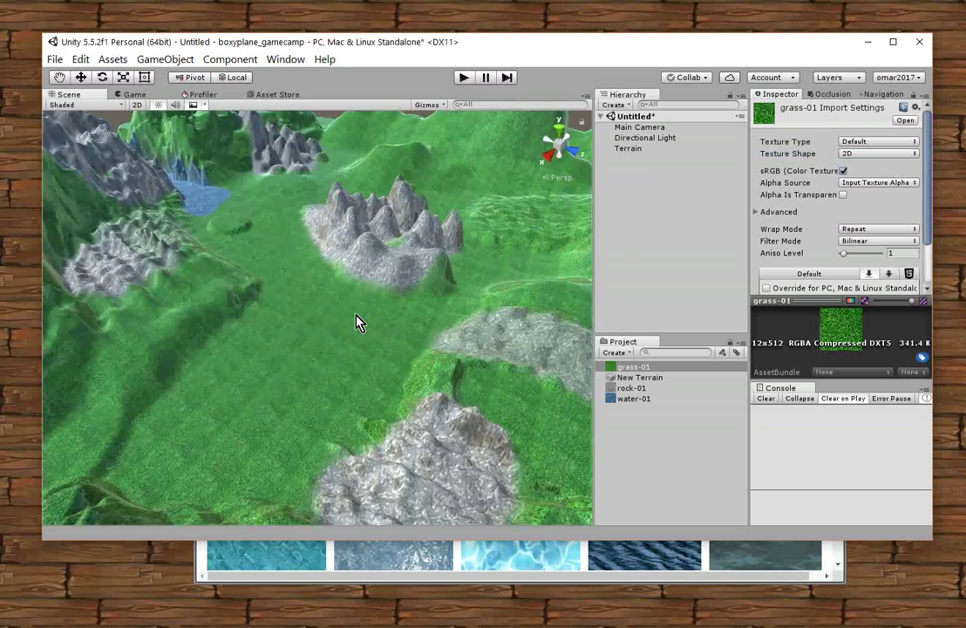
pyautogui.moveTo(361, 353)
pyautogui.keyDown('alt'); pyautogui.mouseDown()
pyautogui.moveTo(355, 297)
pyautogui.moveTo(370, 336)
pyautogui.mouseUp(); pyautogui.keyUp('alt')
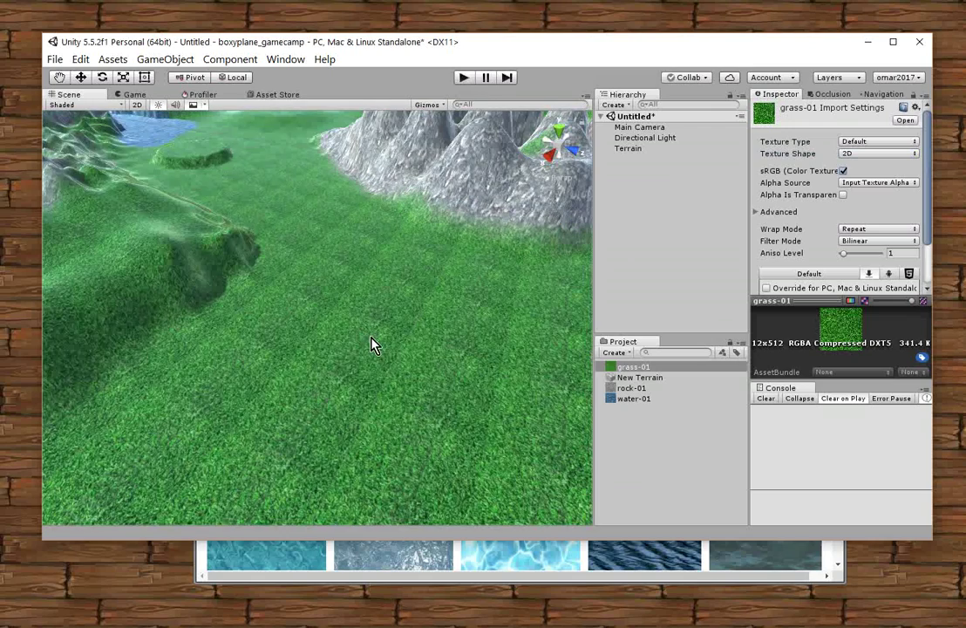
pyautogui.keyDown('alt'); pyautogui.scroll(-6, 373, 321); pyautogui.keyUp('alt')
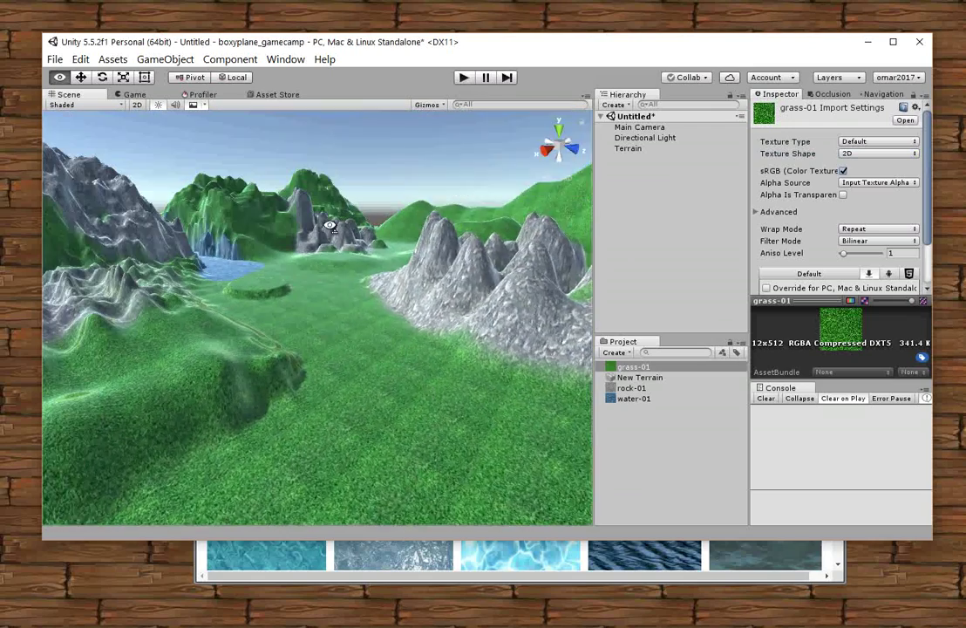
pyautogui.scroll(6, 366, 340)
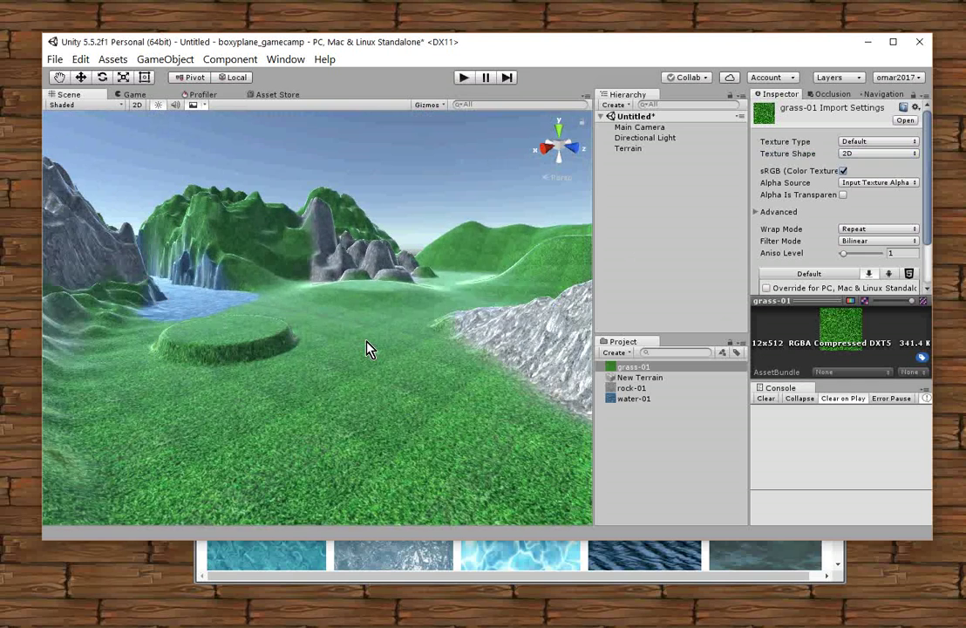
pyautogui.scroll(-4, 366, 342)
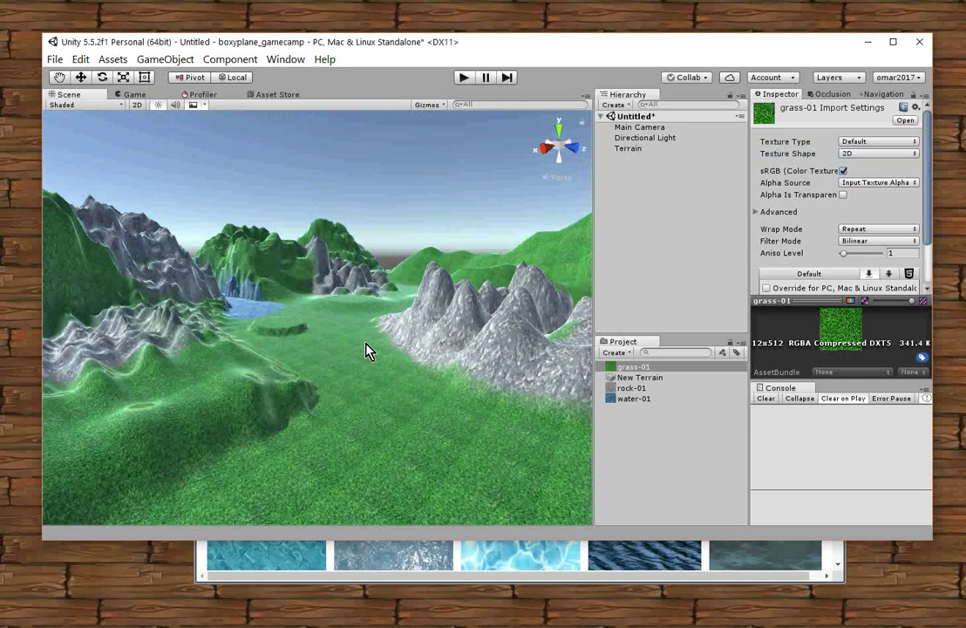